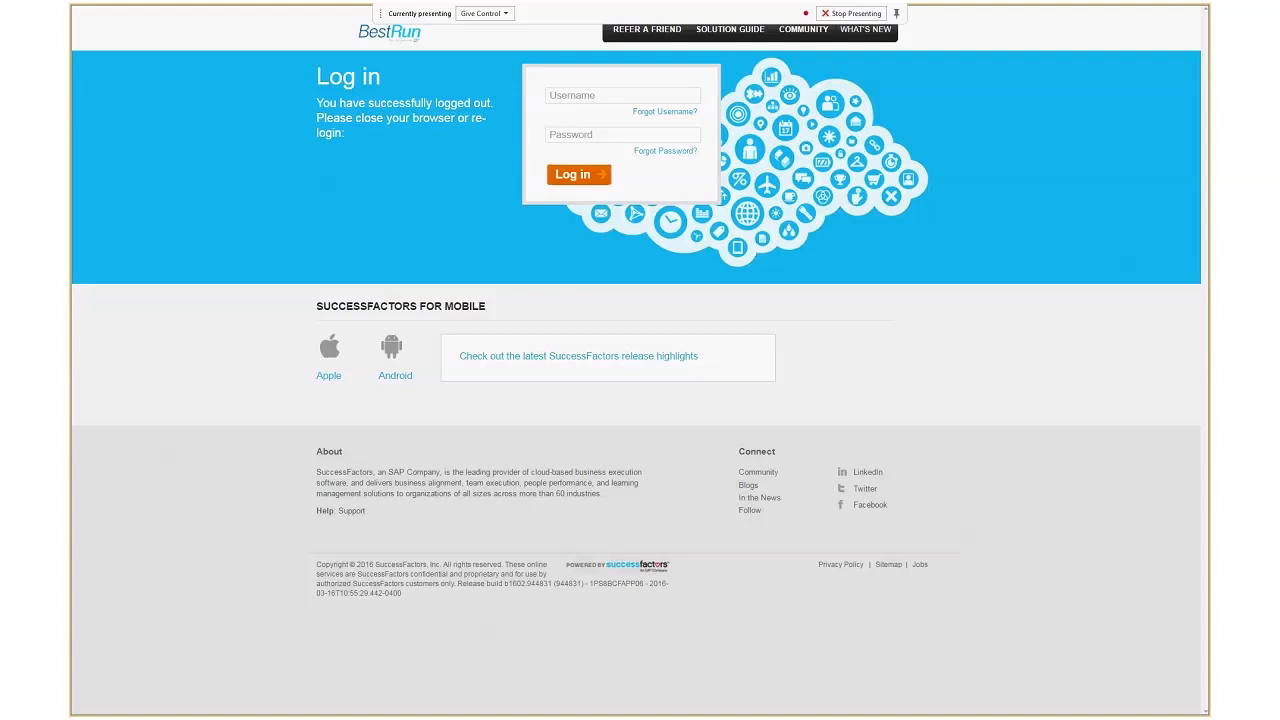
Log in to the BestRun site with the employee's username and account password.
{"action": "left_click", "coordinate": [587, 96]}
{"action": "type", "text": "fmarshal"}
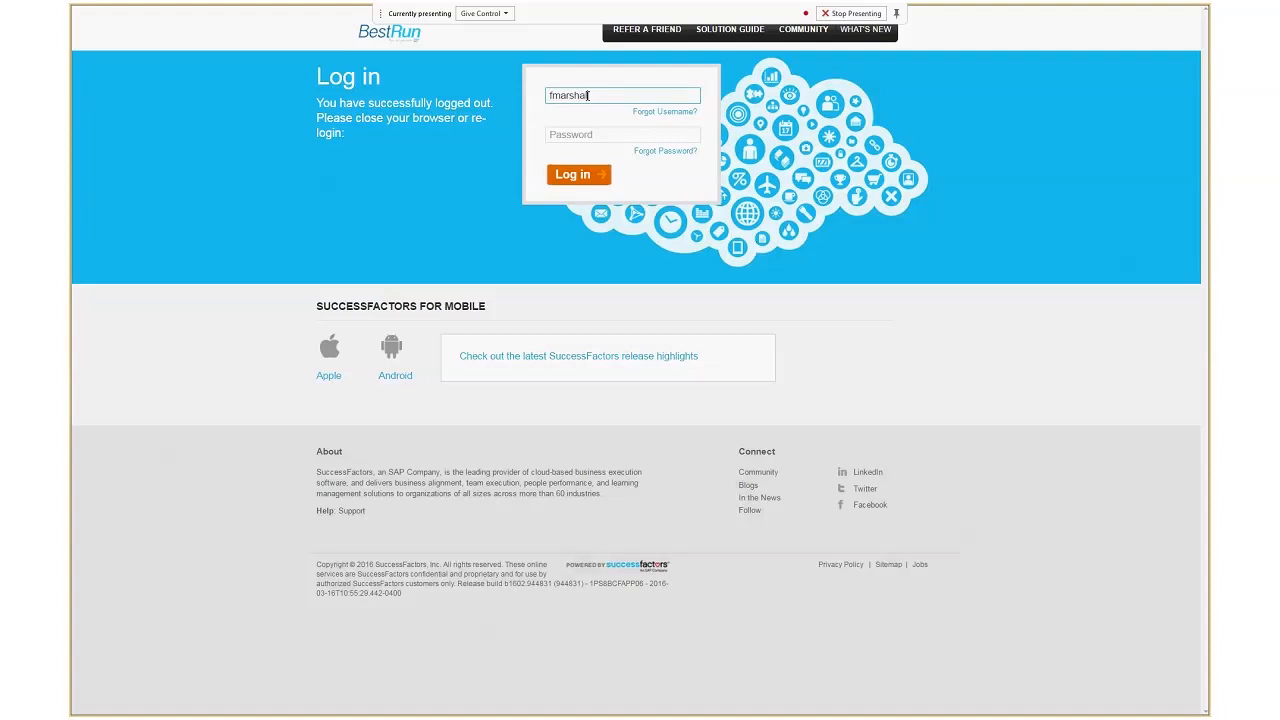
{"action": "key", "text": "Tab"}
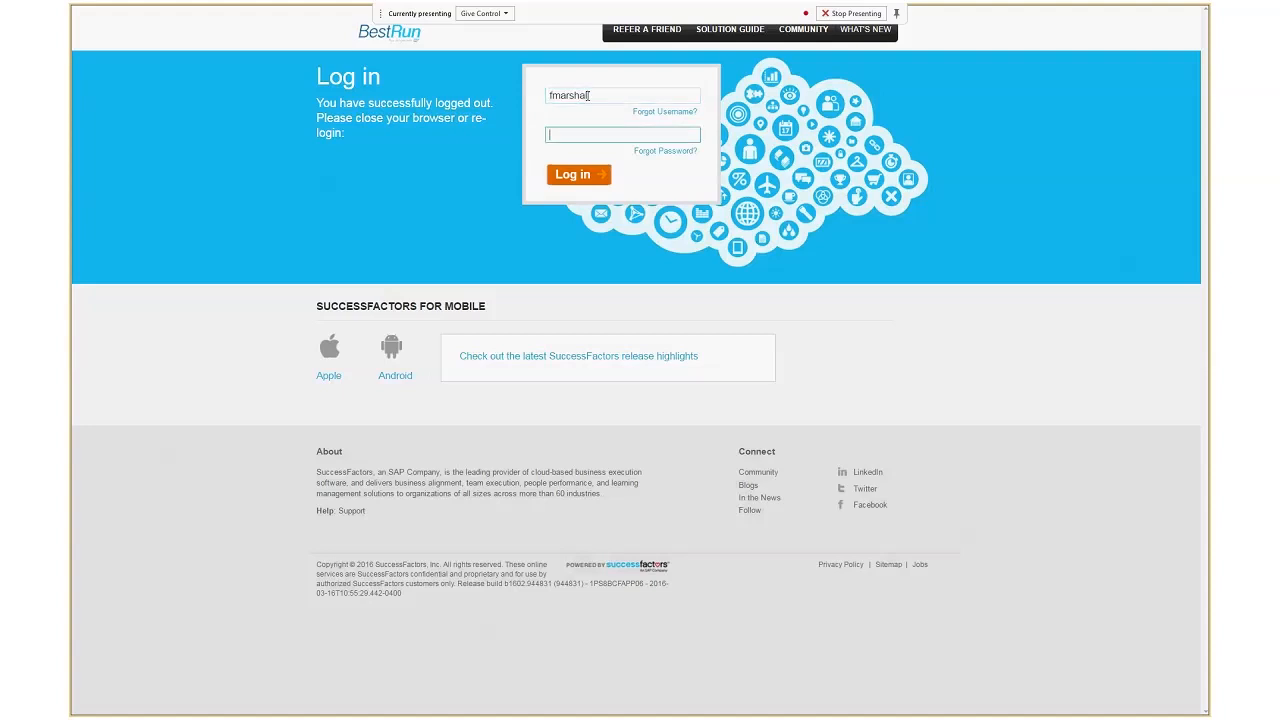
{"action": "type", "text": "•••••••"}
{"action": "key", "text": "Return"}
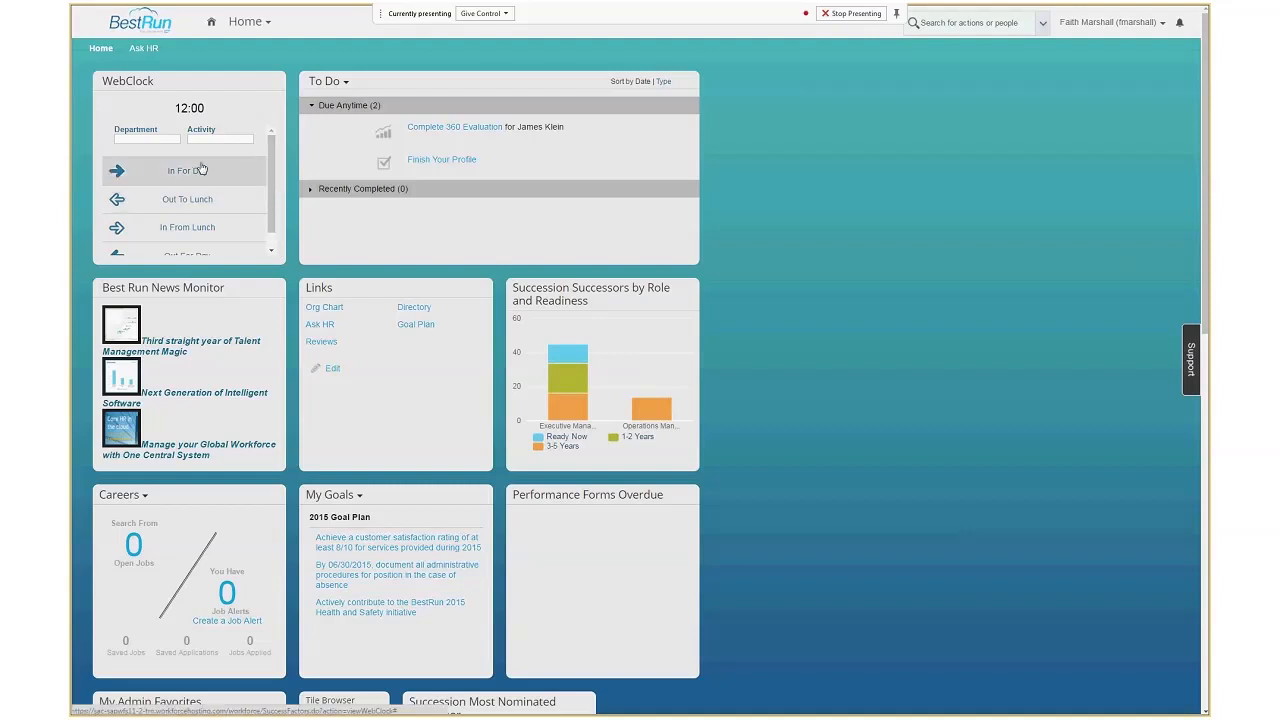
Choose department B200 and activity B-201 in the WebClock tile.
{"action": "left_click", "coordinate": [148, 138]}
{"action": "left_click", "coordinate": [158, 163]}
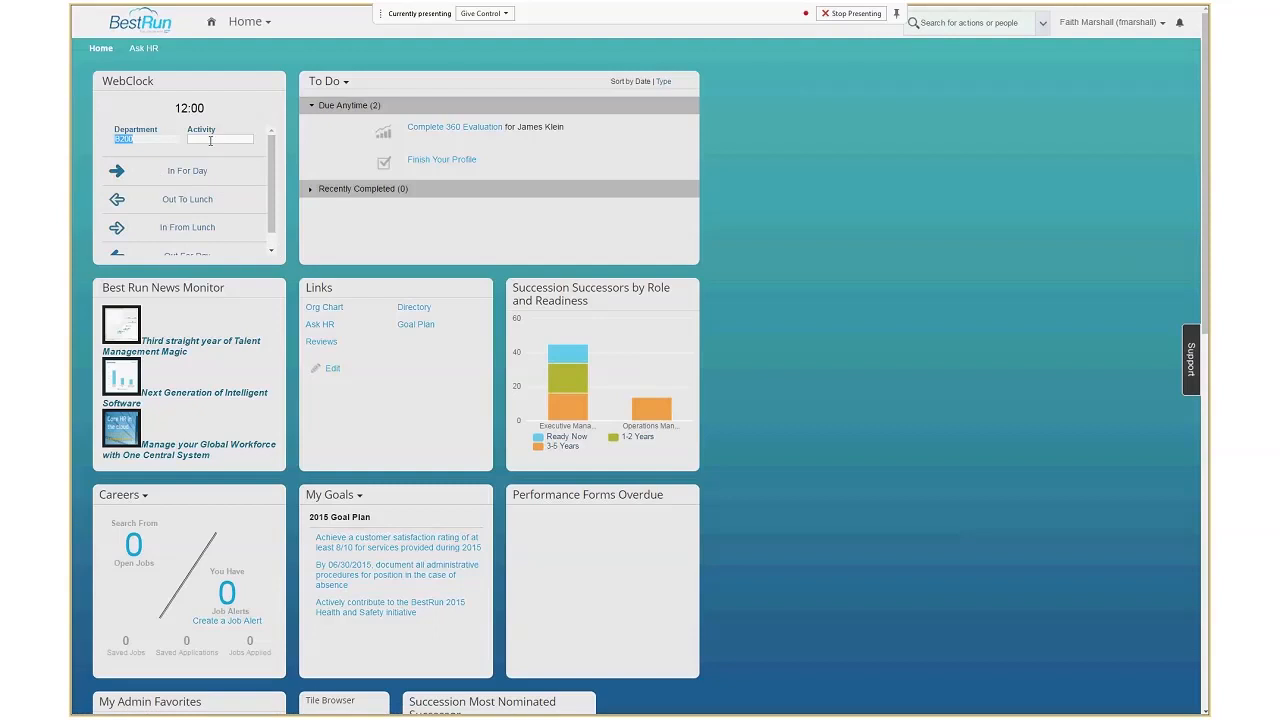
{"action": "left_click", "coordinate": [209, 139]}
{"action": "left_click", "coordinate": [211, 164]}
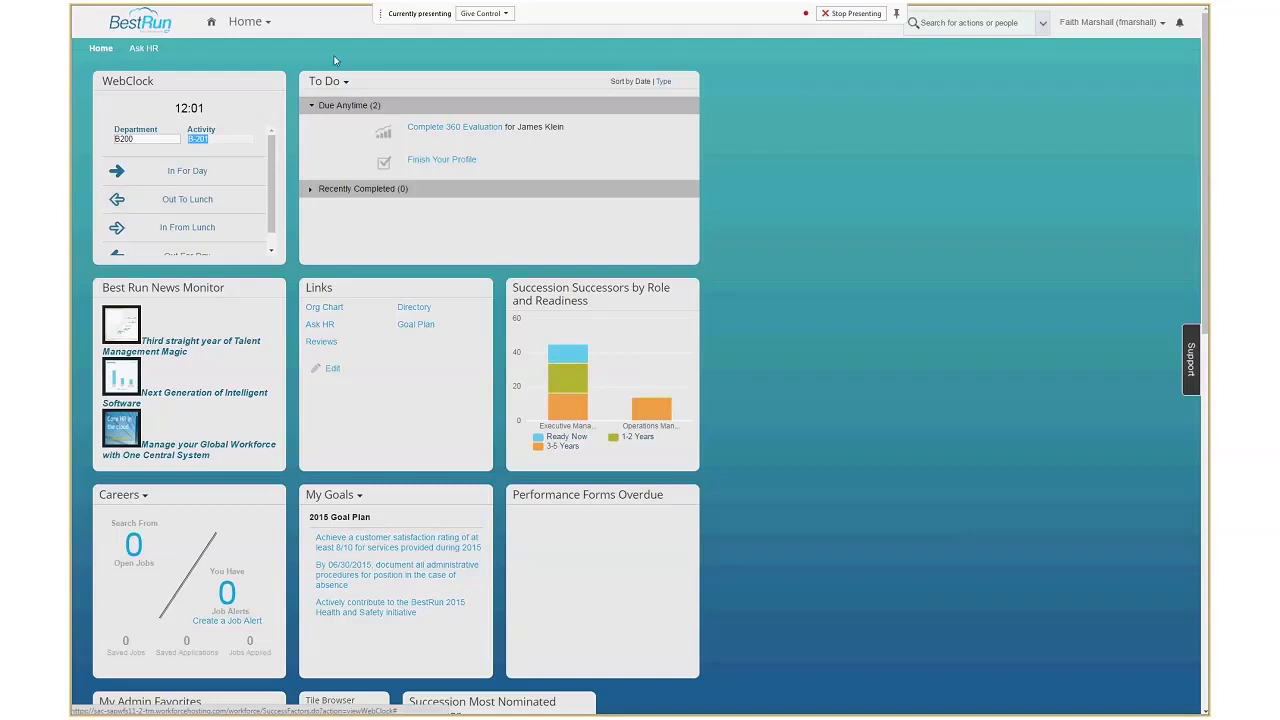
Go to the Time and Attendance home page and open the employee's timesheet.
{"action": "left_click", "coordinate": [240, 30]}
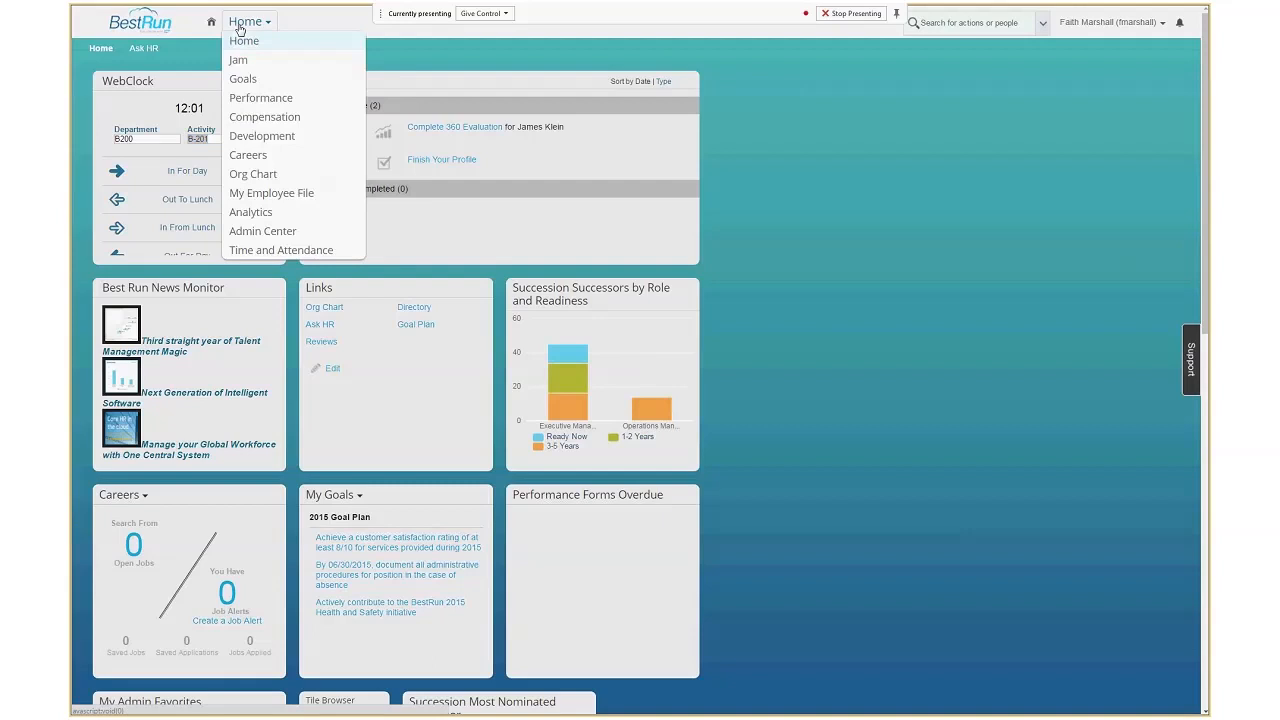
{"action": "left_click", "coordinate": [256, 254]}
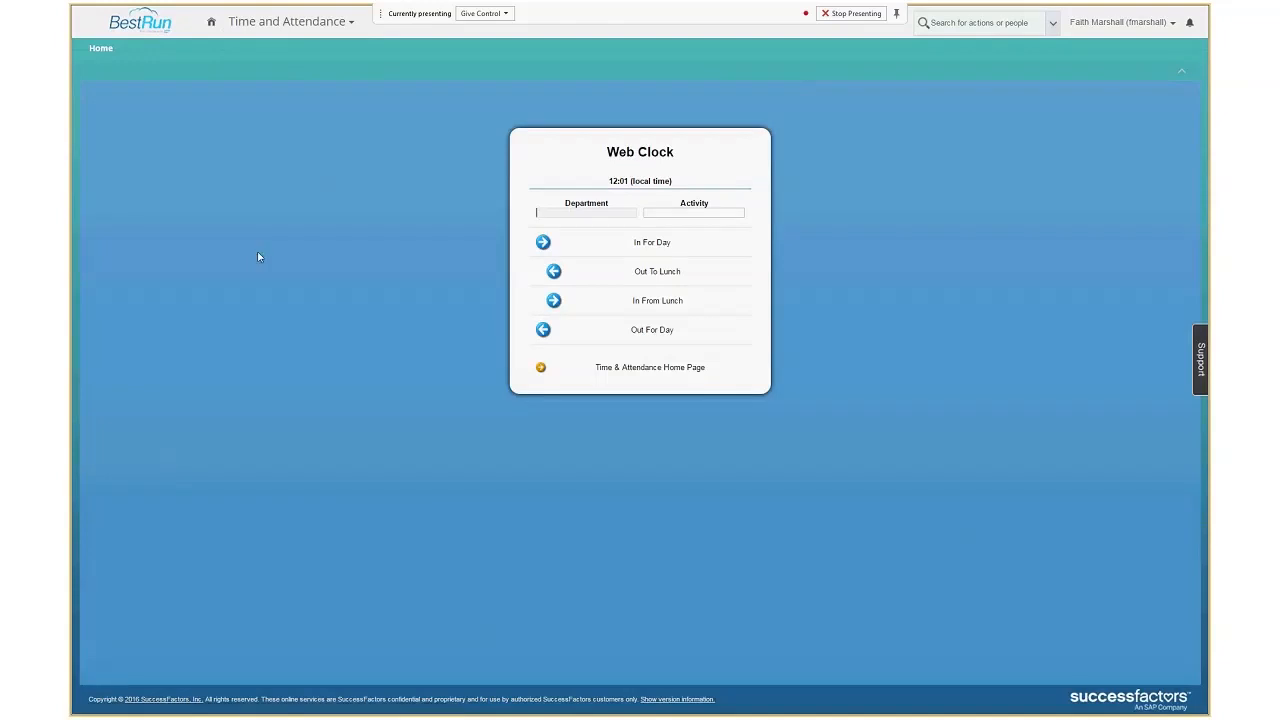
{"action": "left_click", "coordinate": [631, 368]}
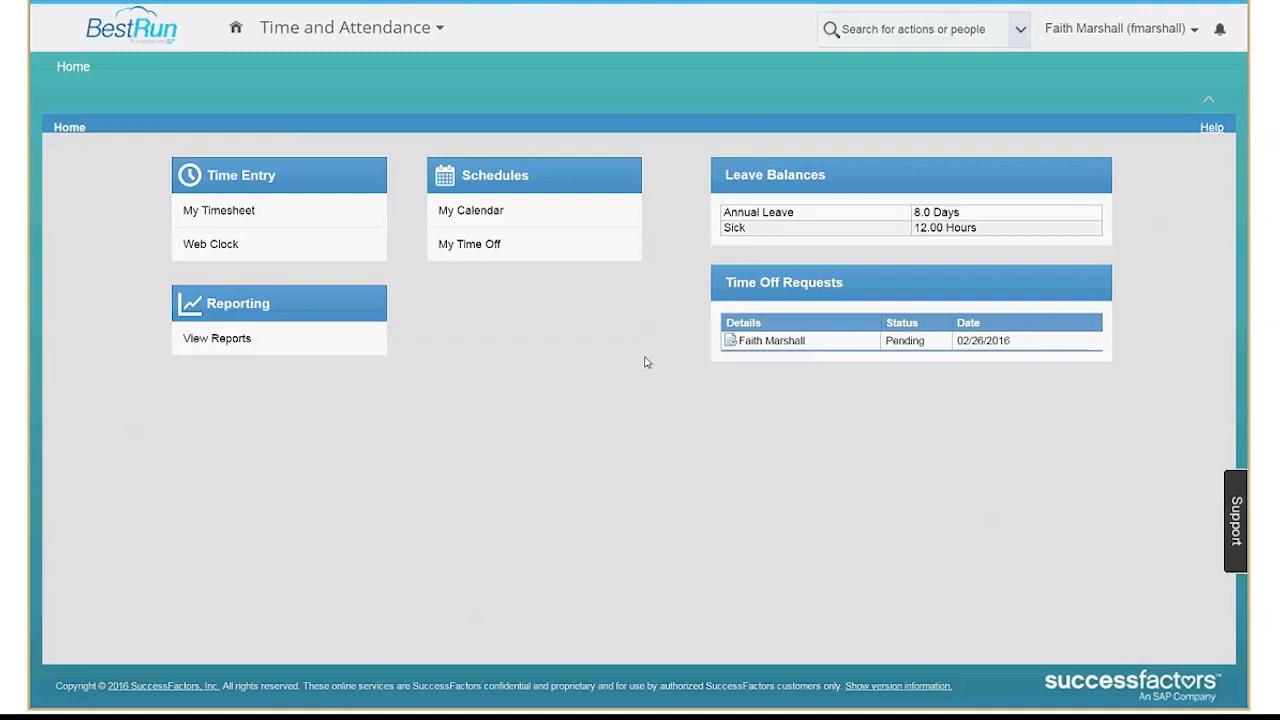
{"action": "left_click", "coordinate": [228, 212]}
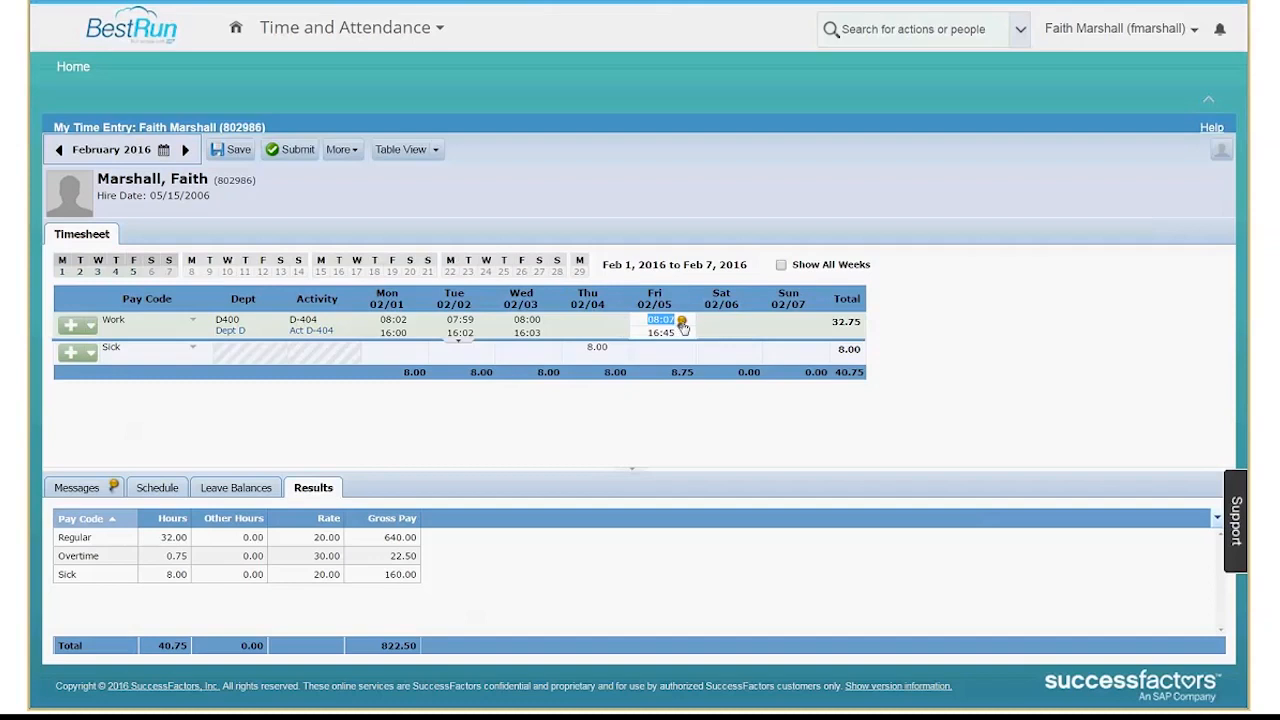
Review the timesheet's Friday 02/05 exception, the schedule, the leave balances with the sick leave details, and the pay results.
{"action": "mouse_move", "coordinate": [685, 328]}
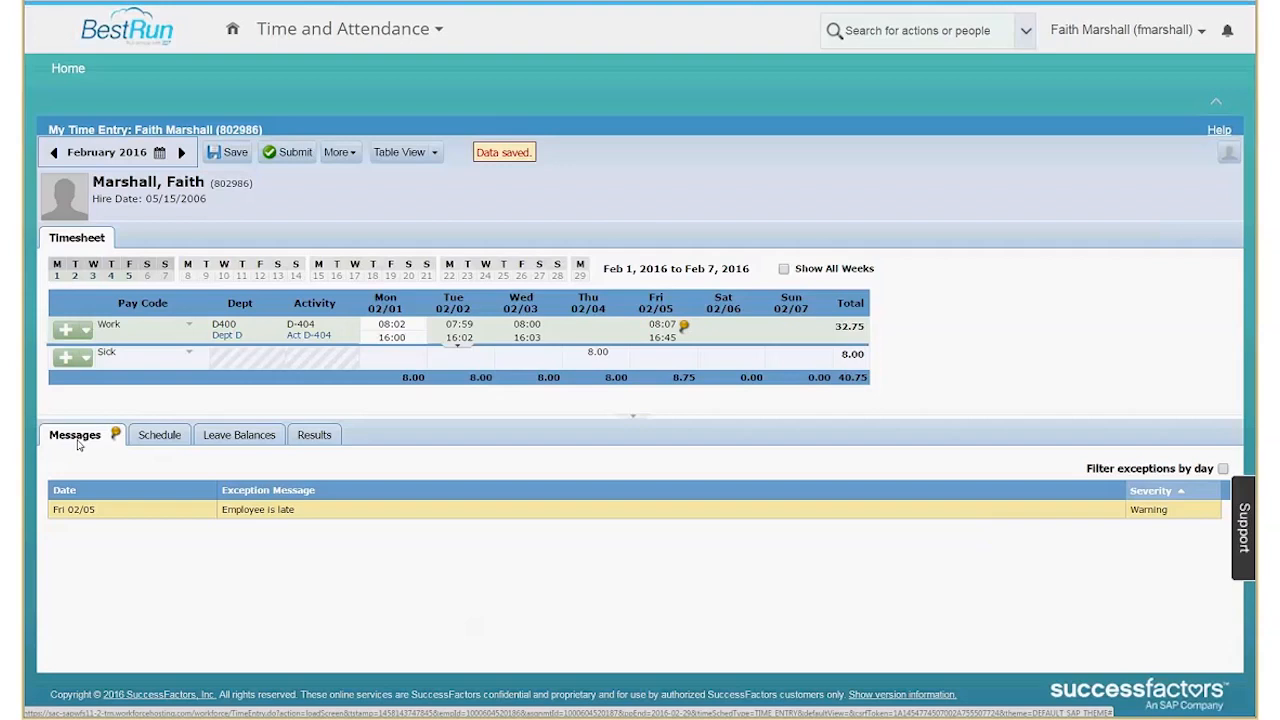
{"action": "left_click", "coordinate": [179, 440]}
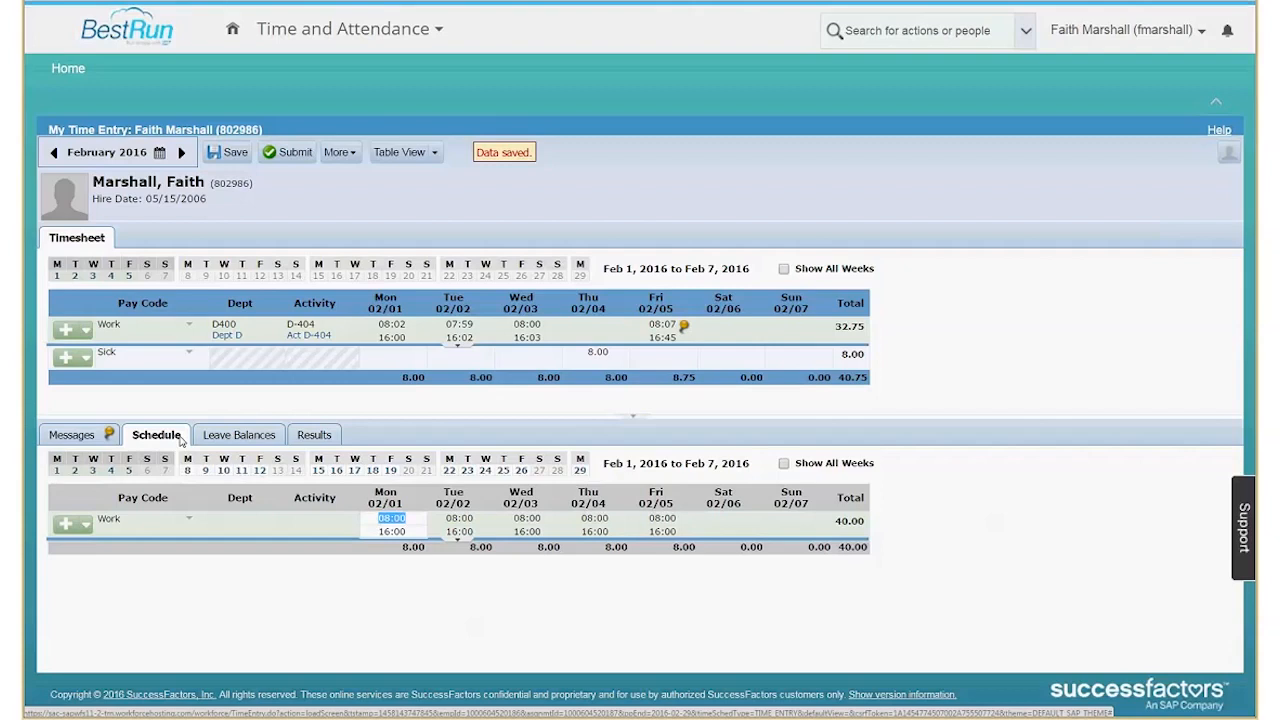
{"action": "left_click", "coordinate": [256, 445]}
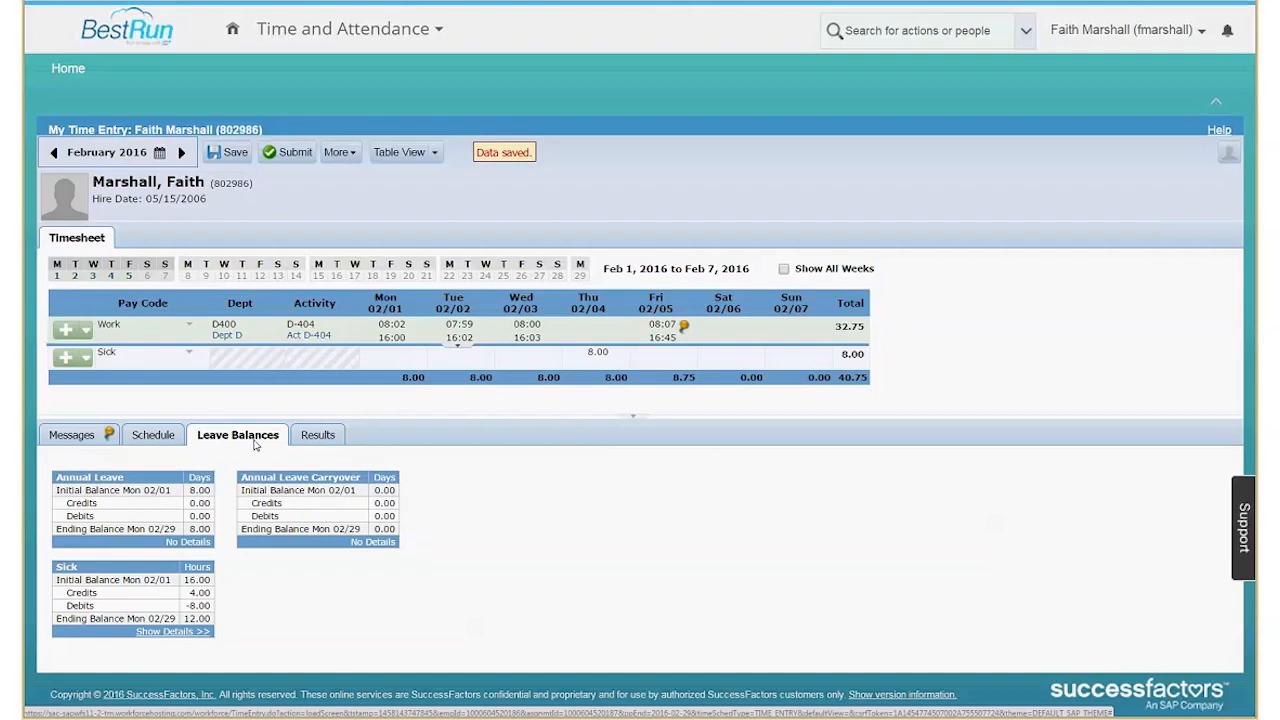
{"action": "left_click", "coordinate": [178, 631]}
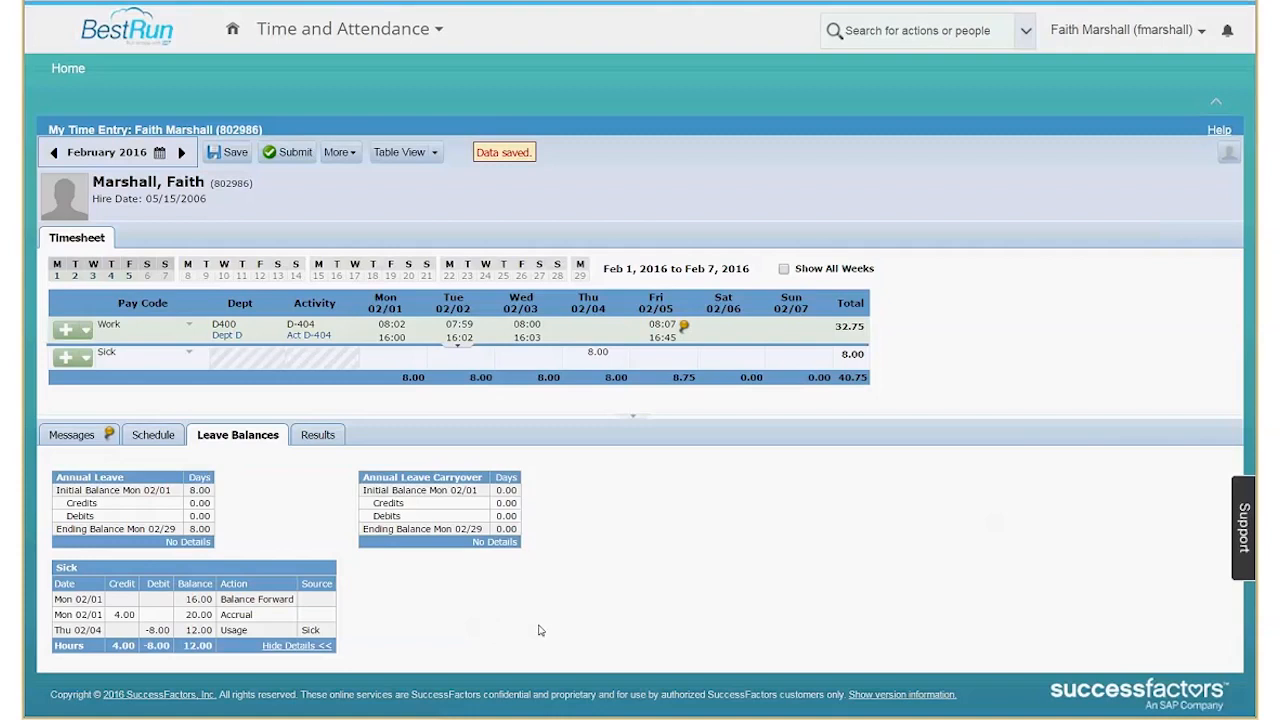
{"action": "left_click", "coordinate": [333, 436]}
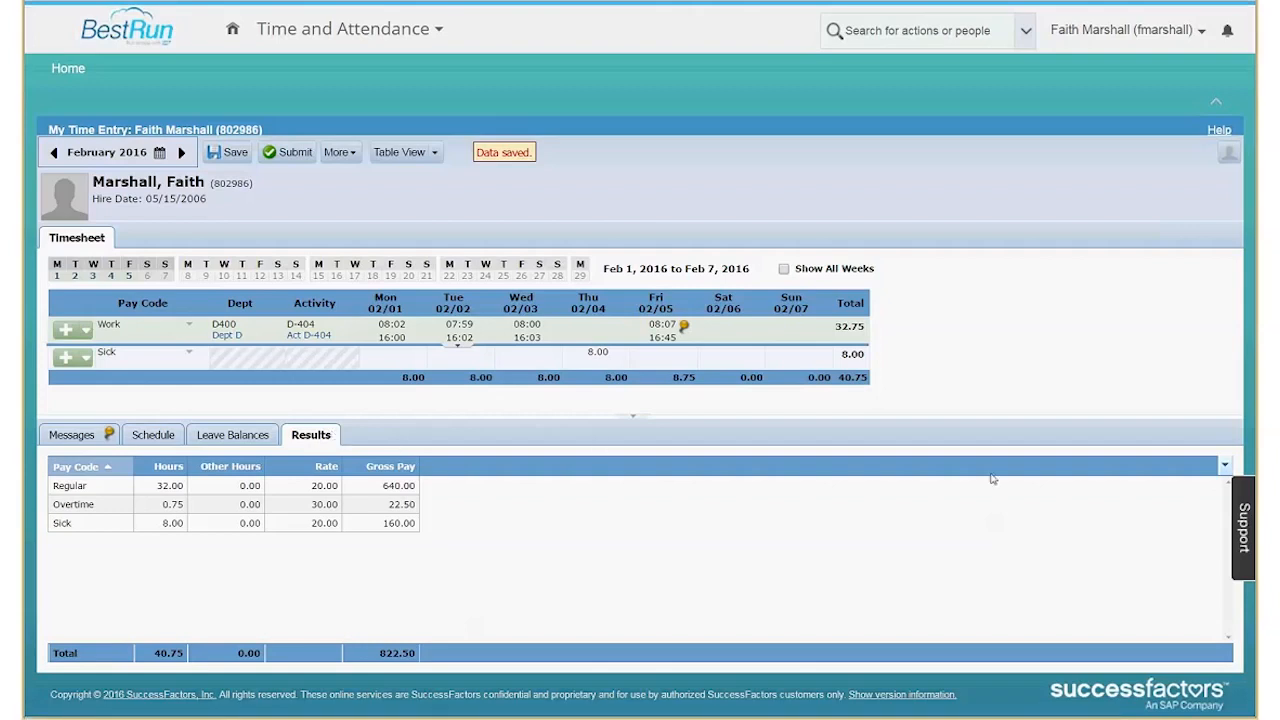
Add the Work Date, Dept Description and Activity Description columns to the pay results table.
{"action": "left_click", "coordinate": [1225, 466]}
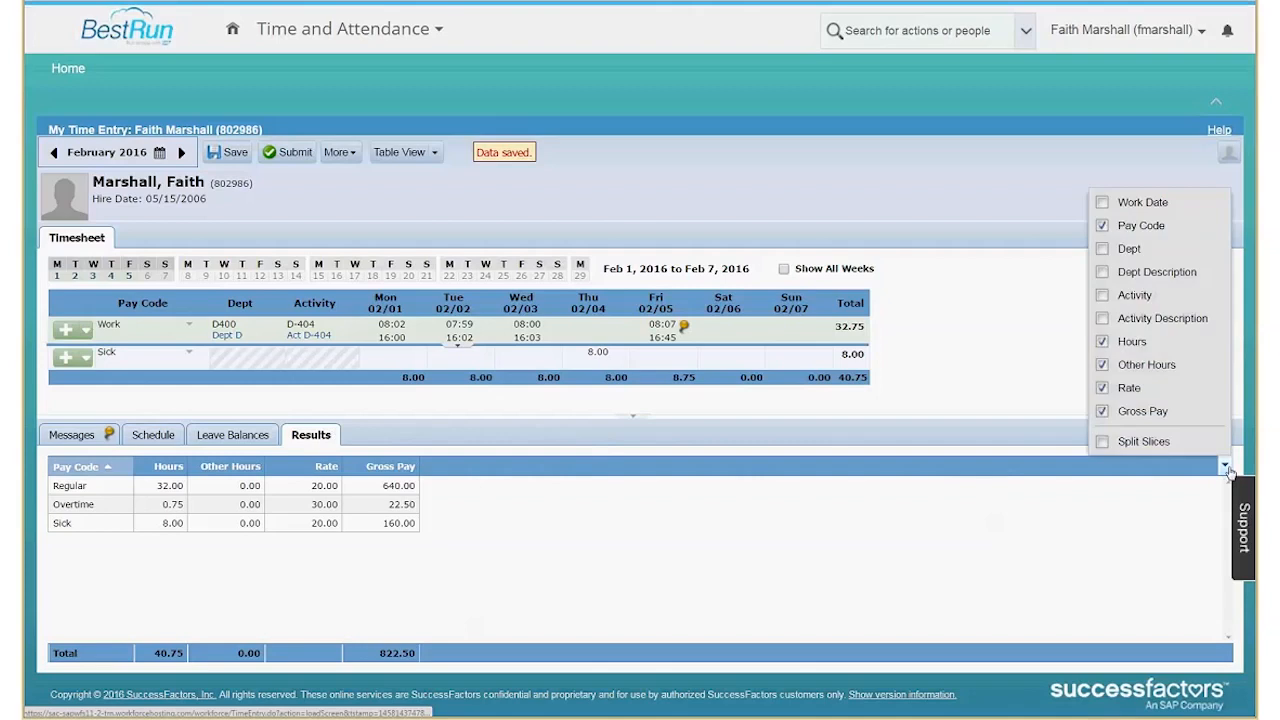
{"action": "left_click", "coordinate": [1101, 203]}
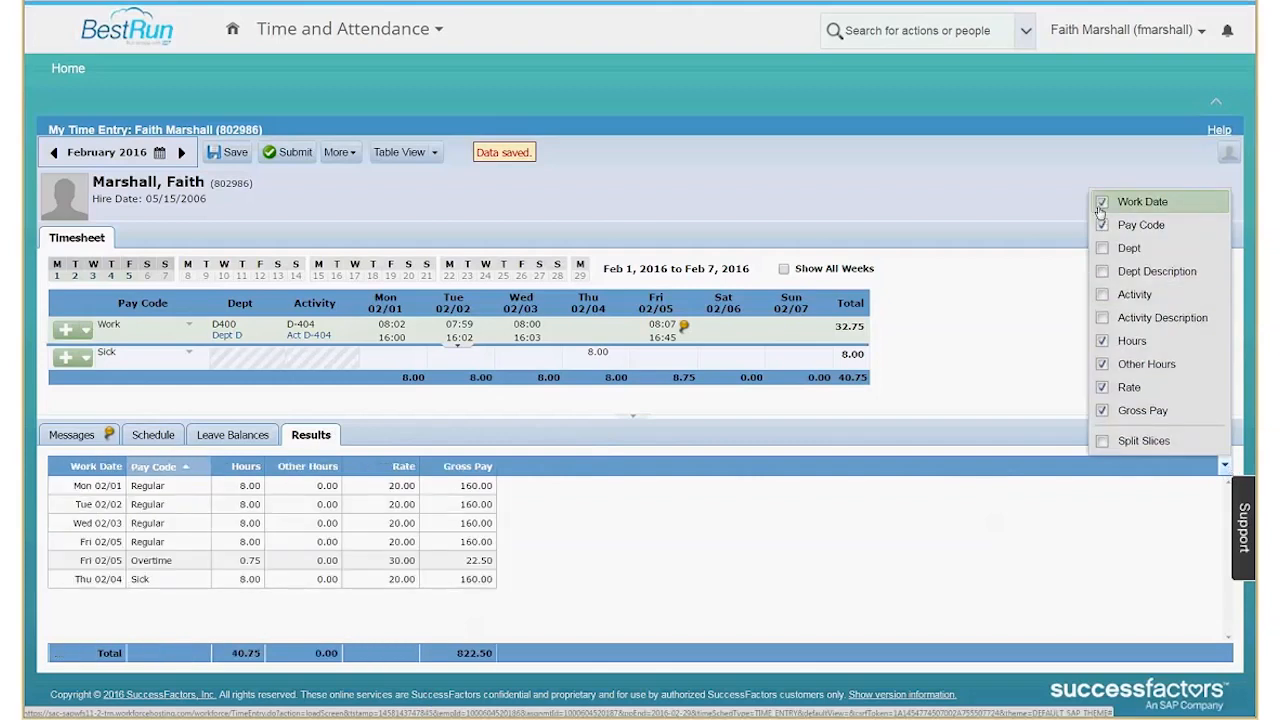
{"action": "left_click", "coordinate": [1103, 249]}
{"action": "left_click", "coordinate": [1103, 272]}
{"action": "left_click", "coordinate": [1104, 250]}
{"action": "left_click", "coordinate": [1104, 320]}
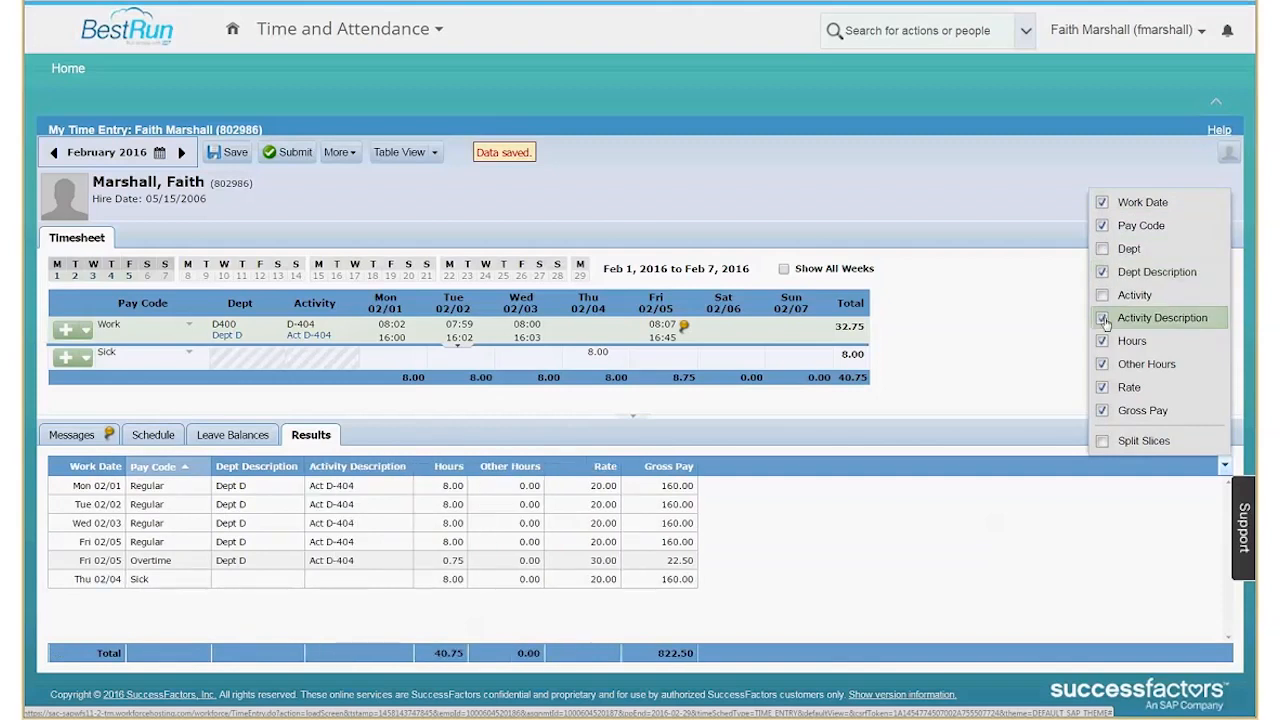
{"action": "left_click", "coordinate": [117, 496]}
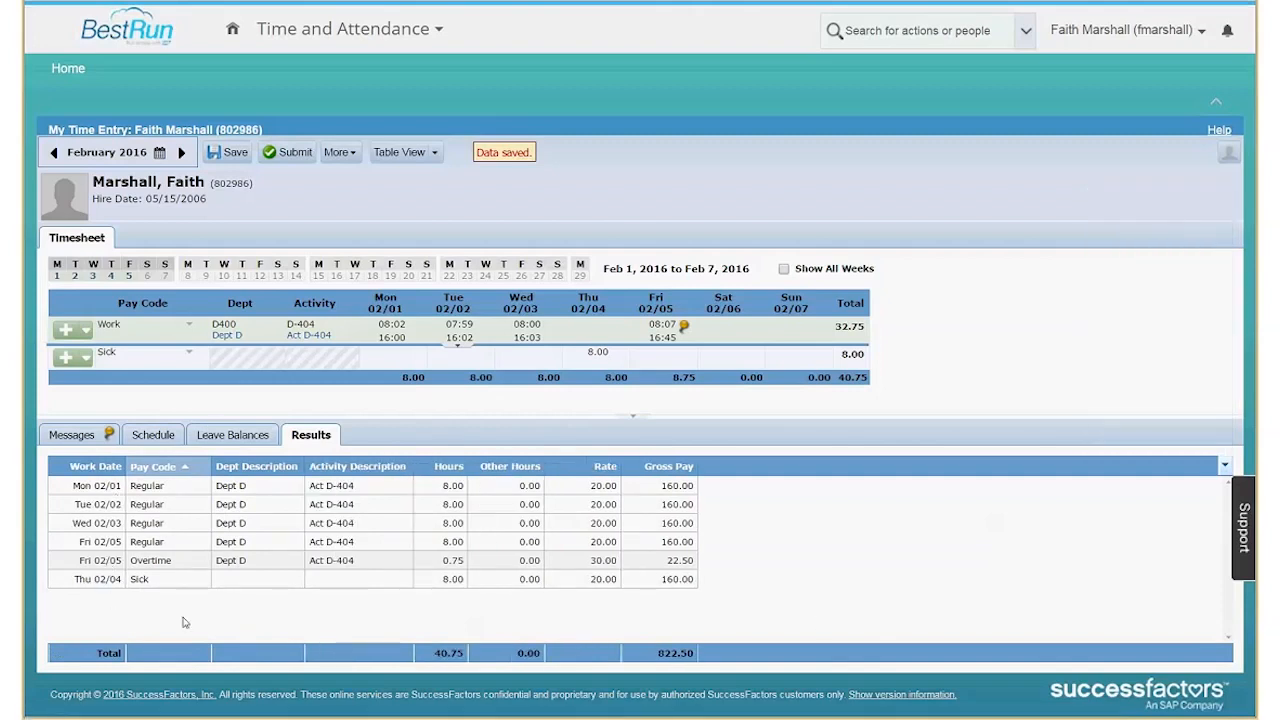
Try sorting the pay results by Activity Description and Hours, and finish with them sorted by Work Date.
{"action": "left_click", "coordinate": [90, 466]}
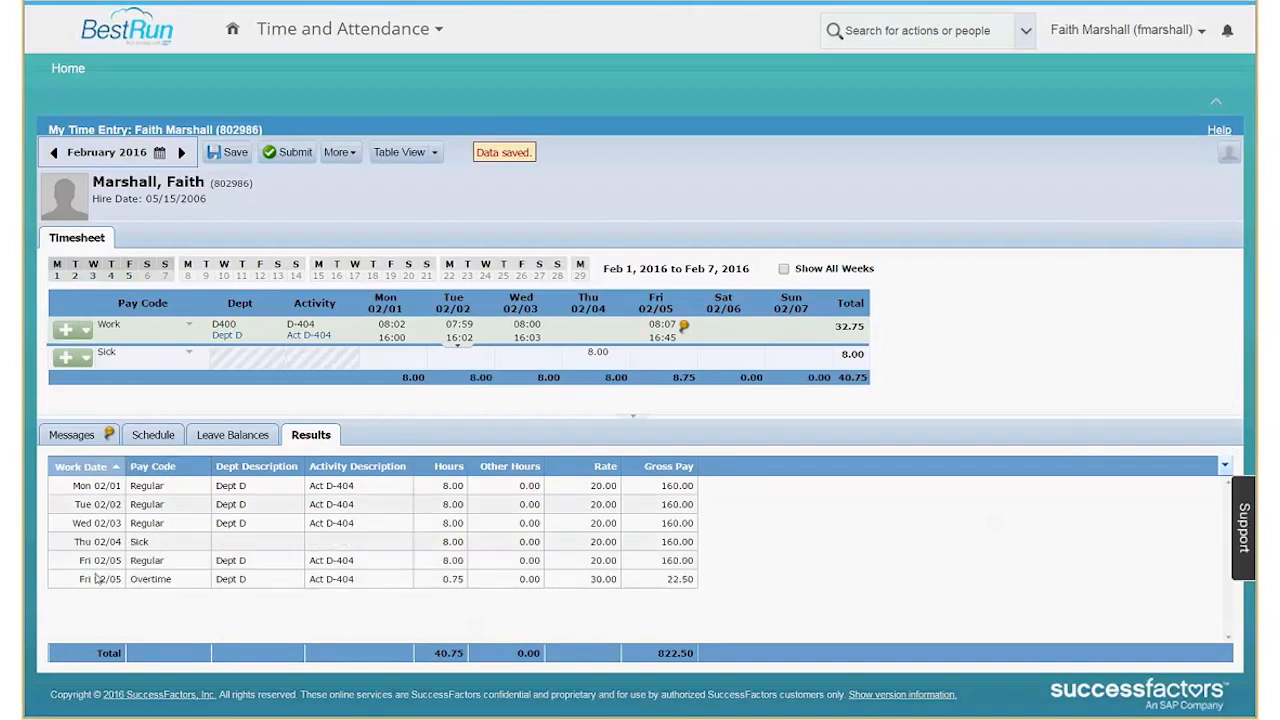
{"action": "left_click", "coordinate": [352, 466]}
{"action": "left_click", "coordinate": [448, 470]}
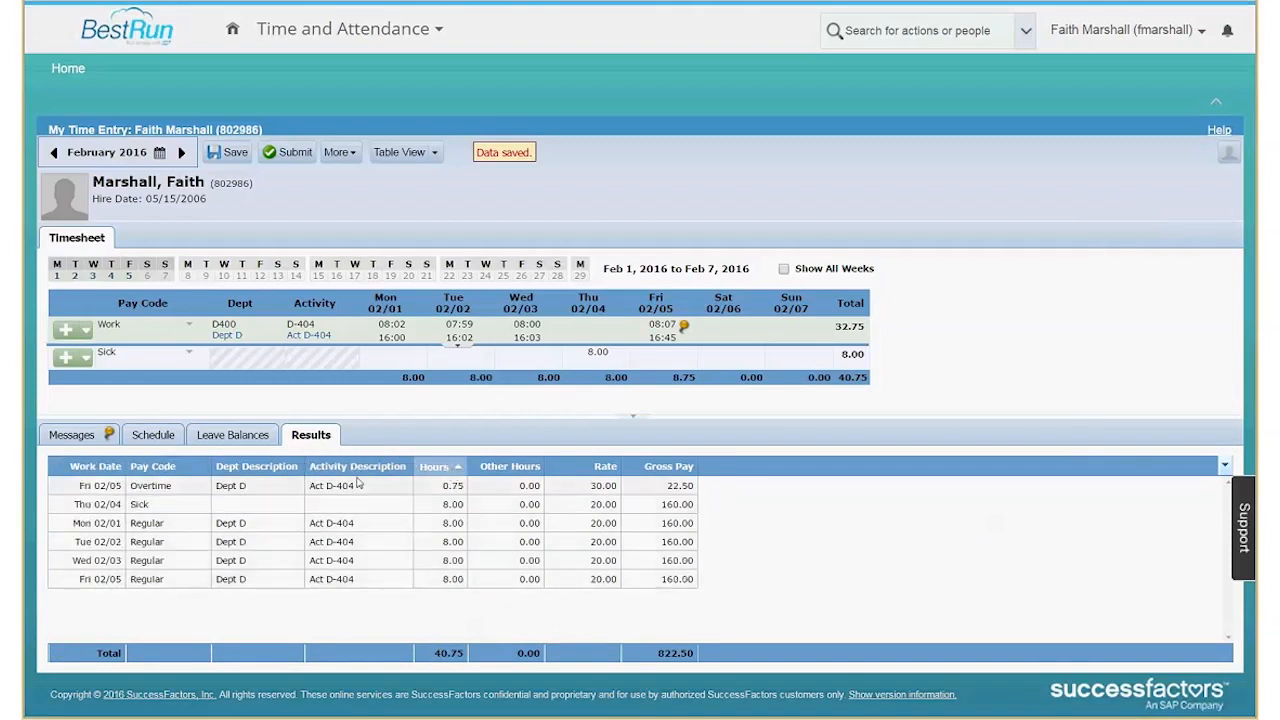
{"action": "left_click", "coordinate": [76, 470]}
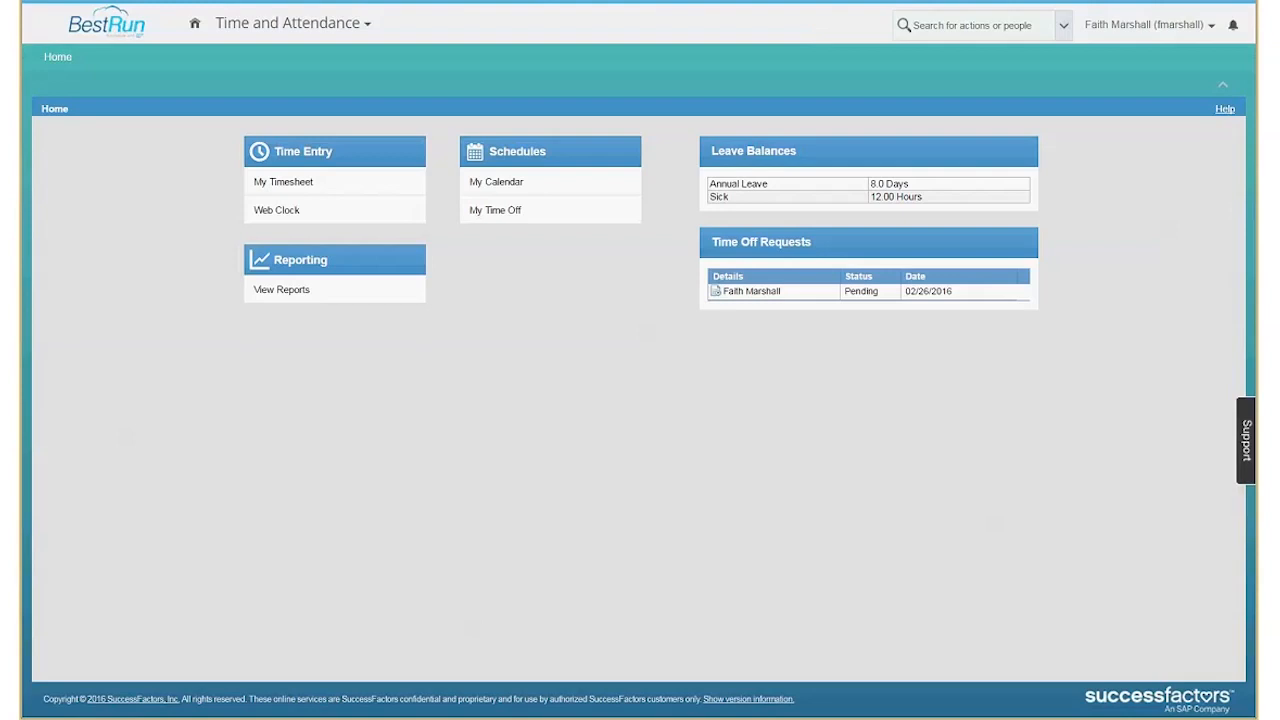
Start a time off request for 02/18/2016 to 02/23/2016 from the employee's February calendar.
{"action": "left_click", "coordinate": [517, 183]}
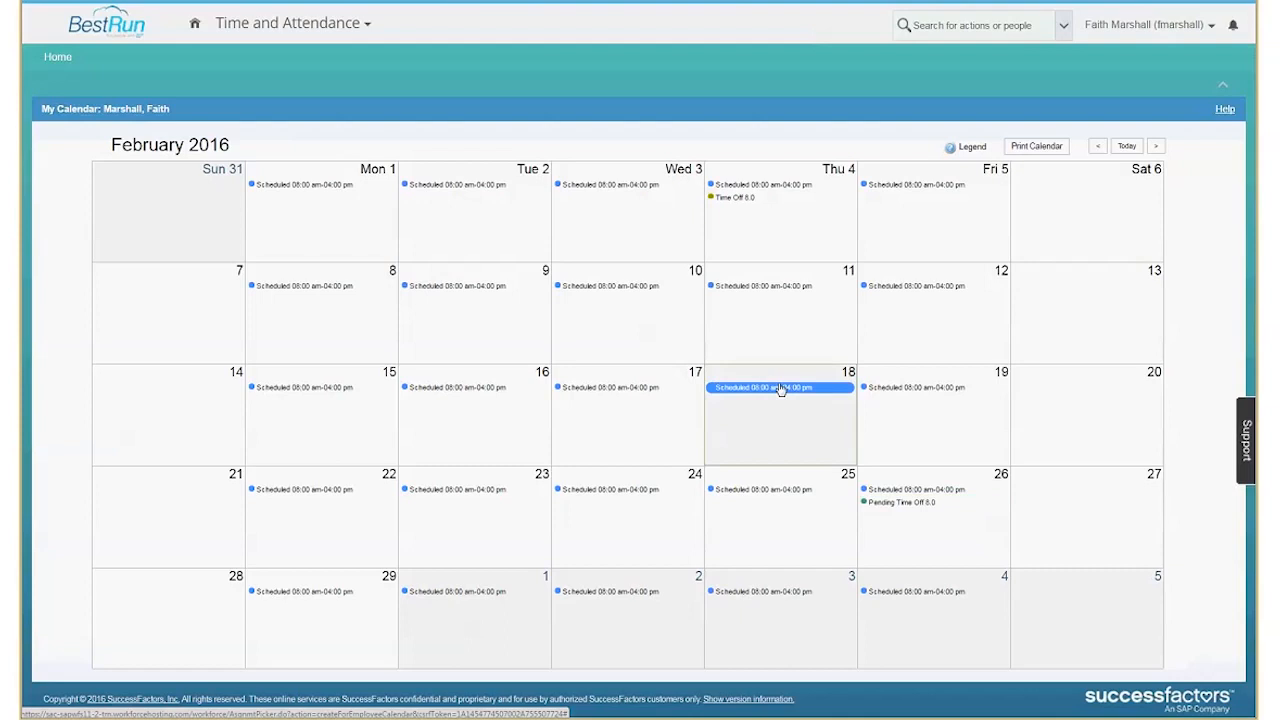
{"action": "left_click_drag", "start_coordinate": [829, 431], "coordinate": [506, 537]}
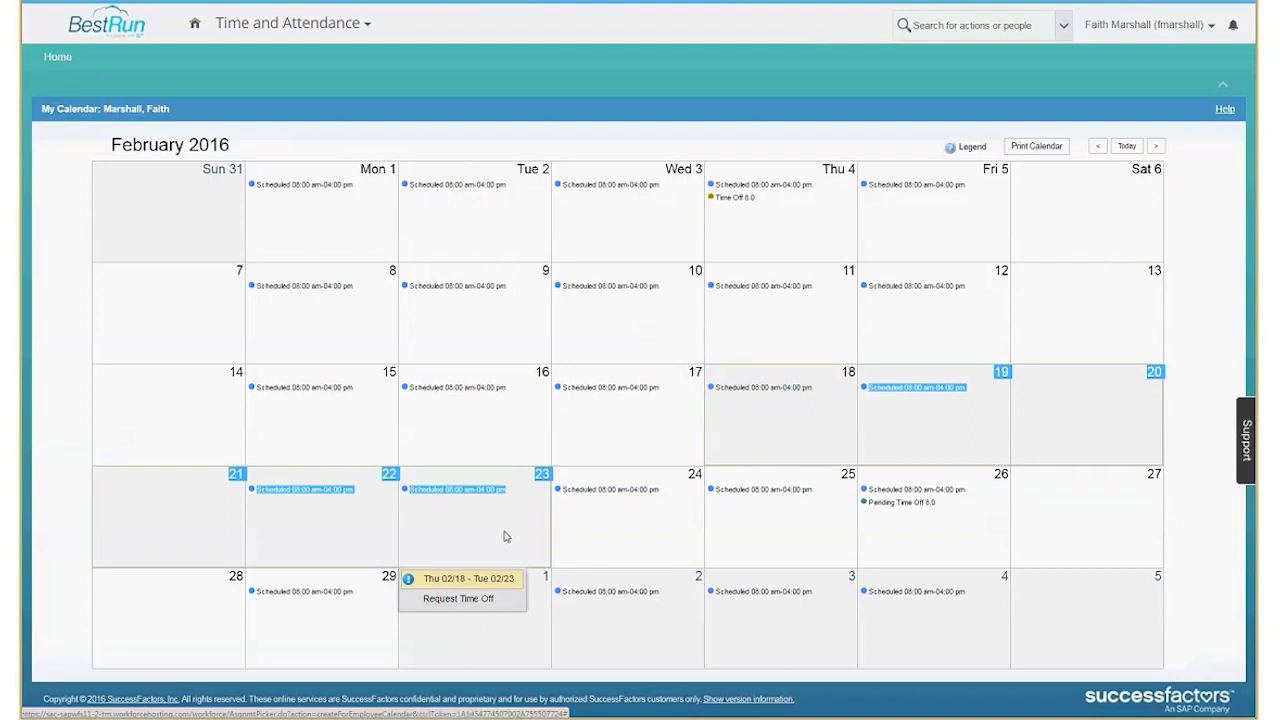
{"action": "left_click", "coordinate": [460, 599]}
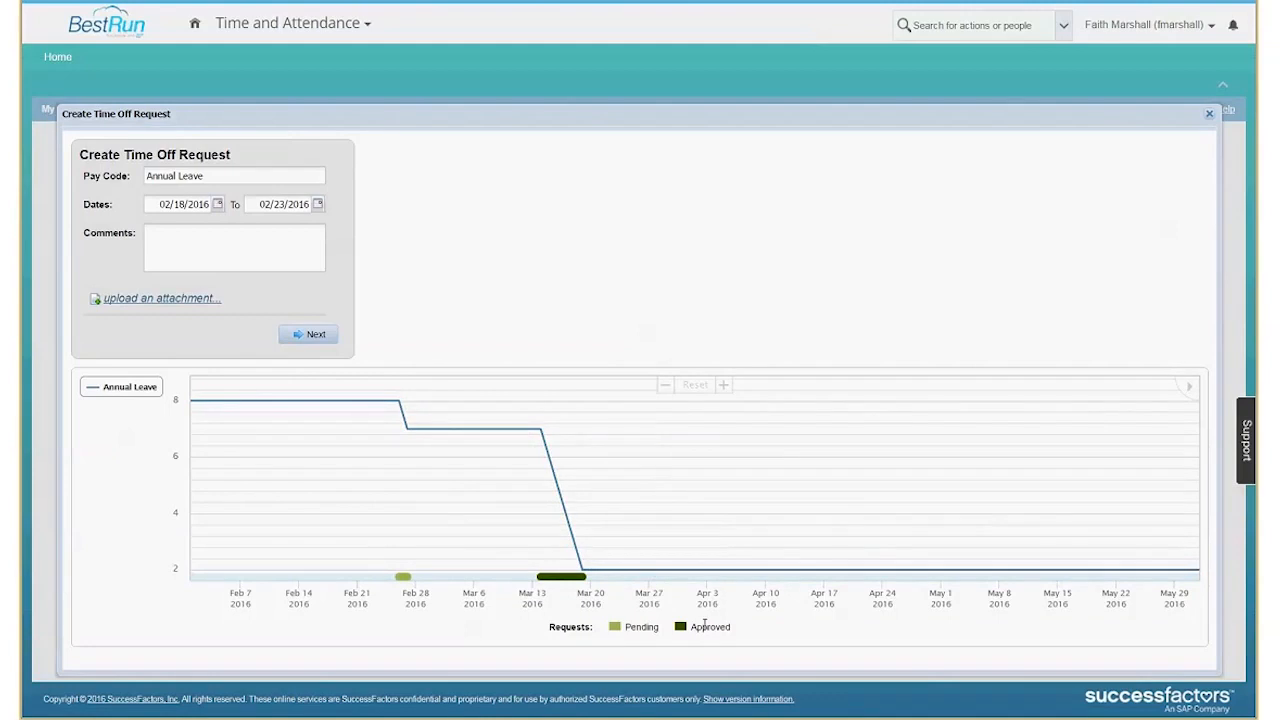
Continue to the request details, remove the annual leave on 02/22 and 02/23, and update the request.
{"action": "left_click", "coordinate": [307, 336]}
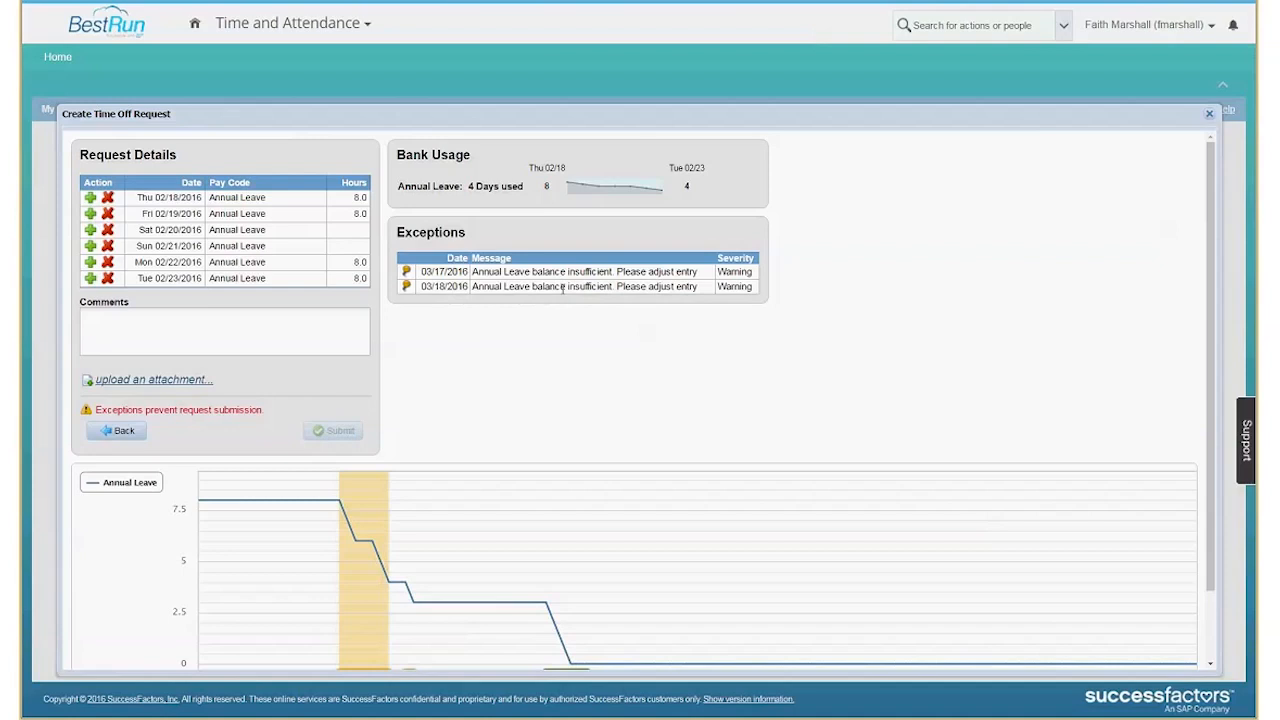
{"action": "left_click", "coordinate": [108, 278]}
{"action": "left_click", "coordinate": [107, 262]}
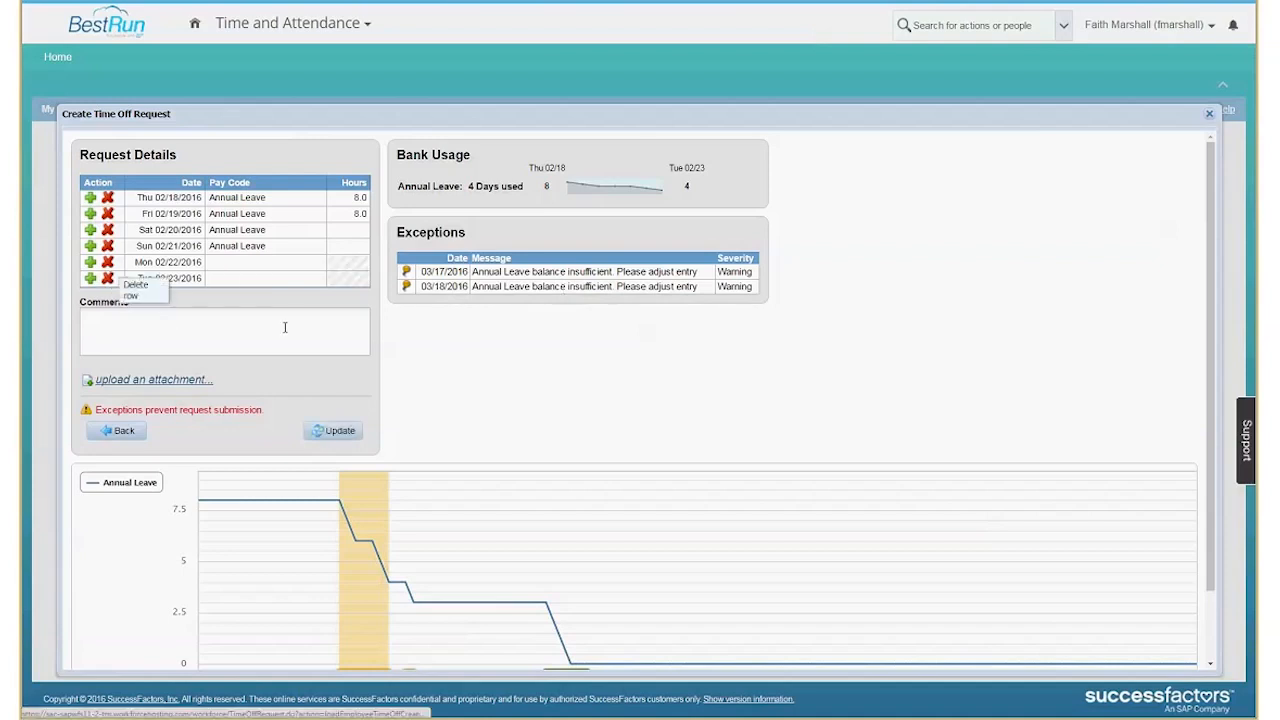
{"action": "left_click", "coordinate": [336, 431]}
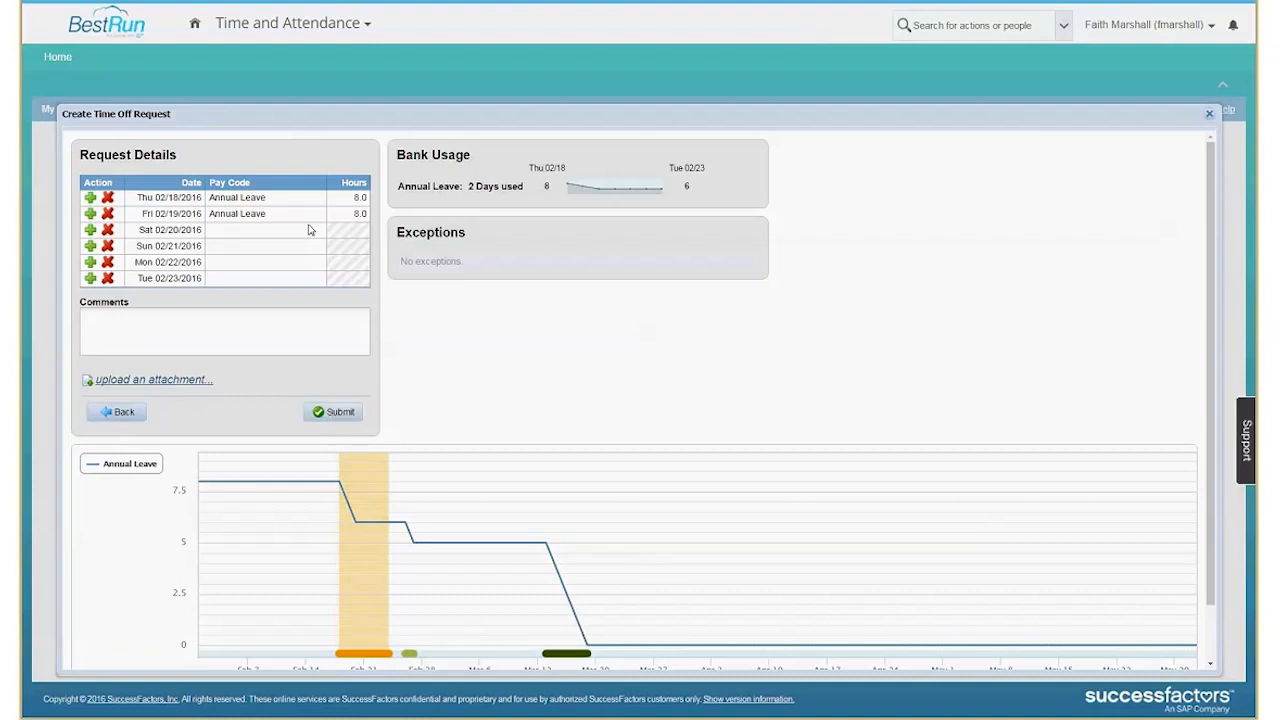
Leave the time off request for the Time and Attendance home page and log the employee out.
{"action": "left_click", "coordinate": [57, 58]}
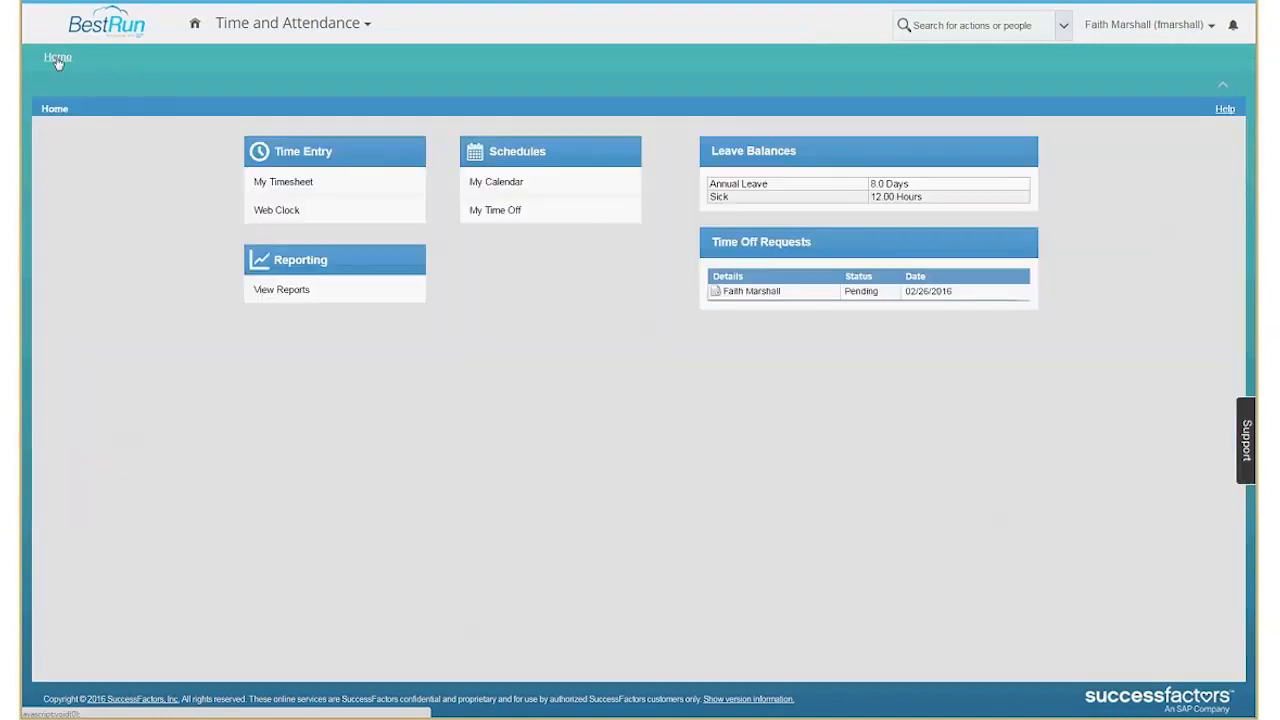
{"action": "left_click", "coordinate": [1212, 27]}
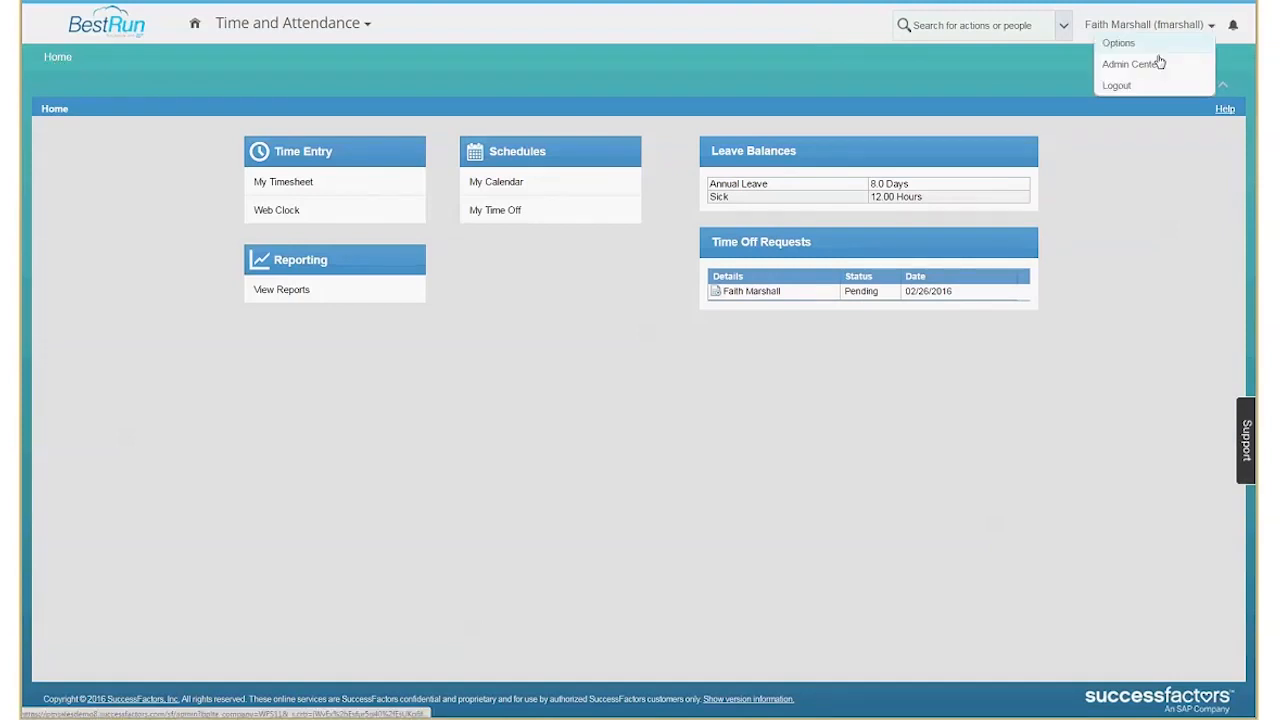
{"action": "left_click", "coordinate": [1122, 86]}
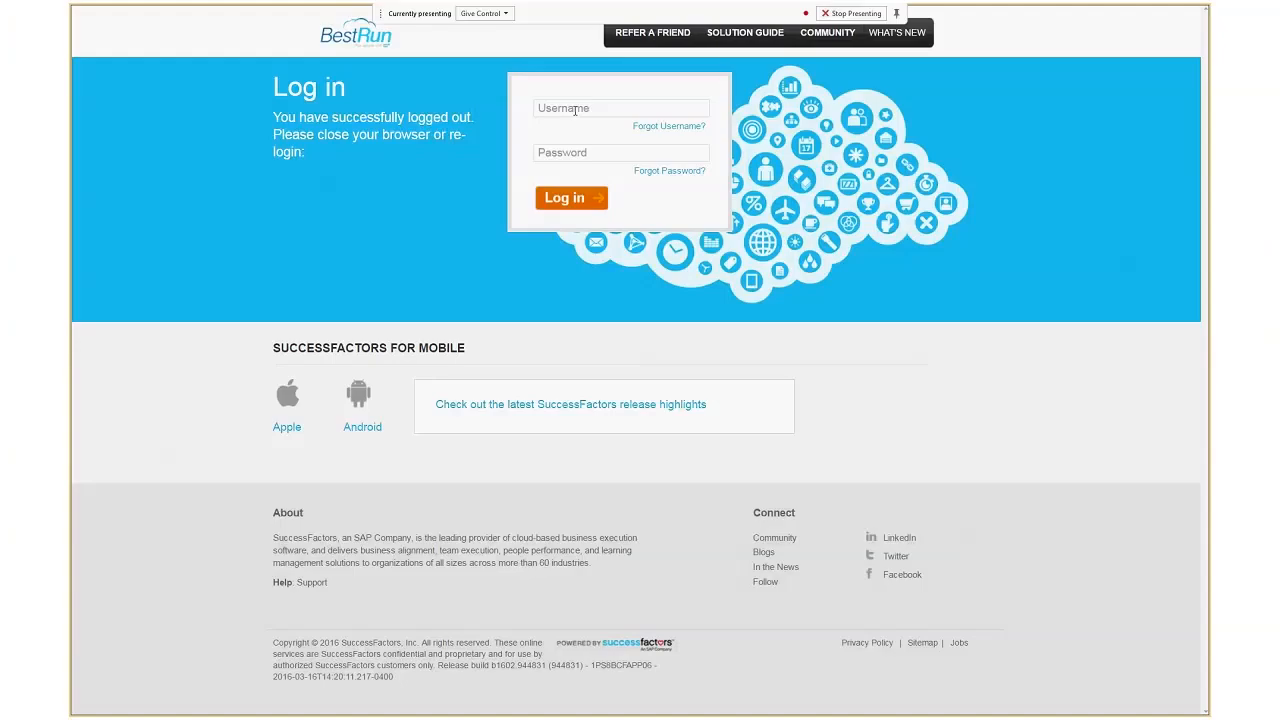
Log in with the manager's username and account password.
{"action": "left_click", "coordinate": [575, 110]}
{"action": "type", "text": "ghill"}
{"action": "key", "text": "Tab"}
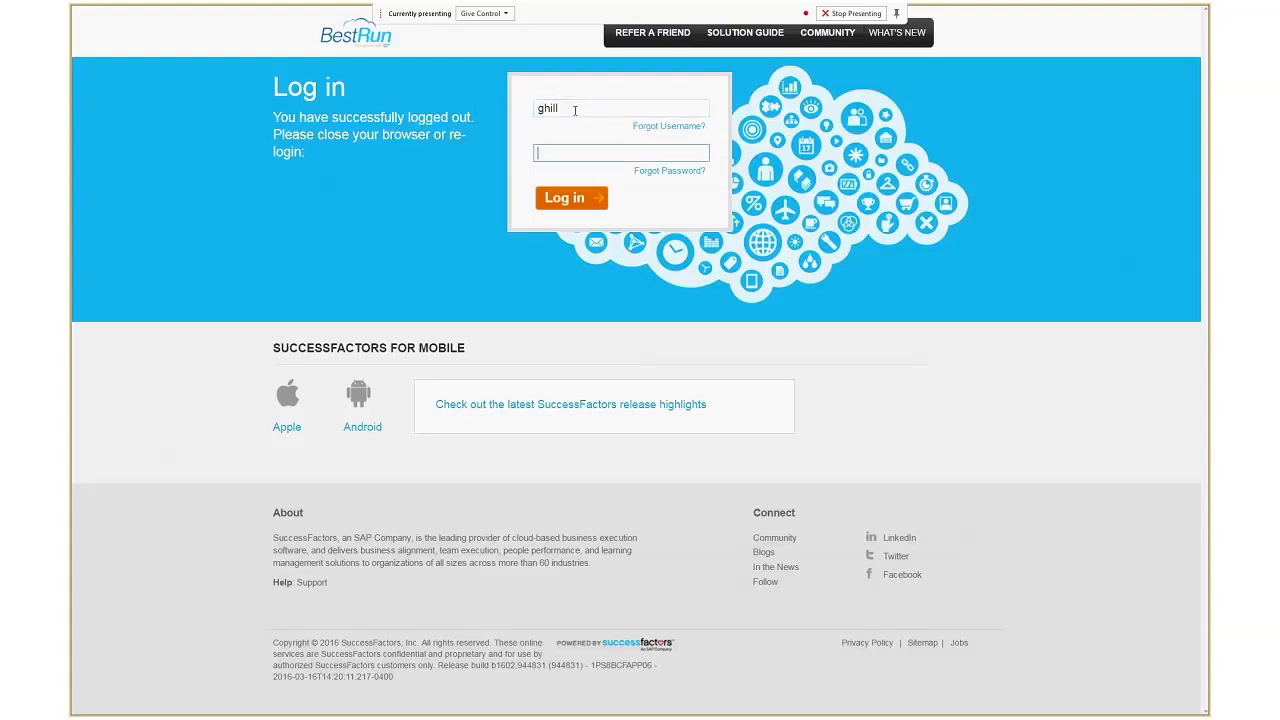
{"action": "type", "text": "•••••••"}
{"action": "key", "text": "Return"}
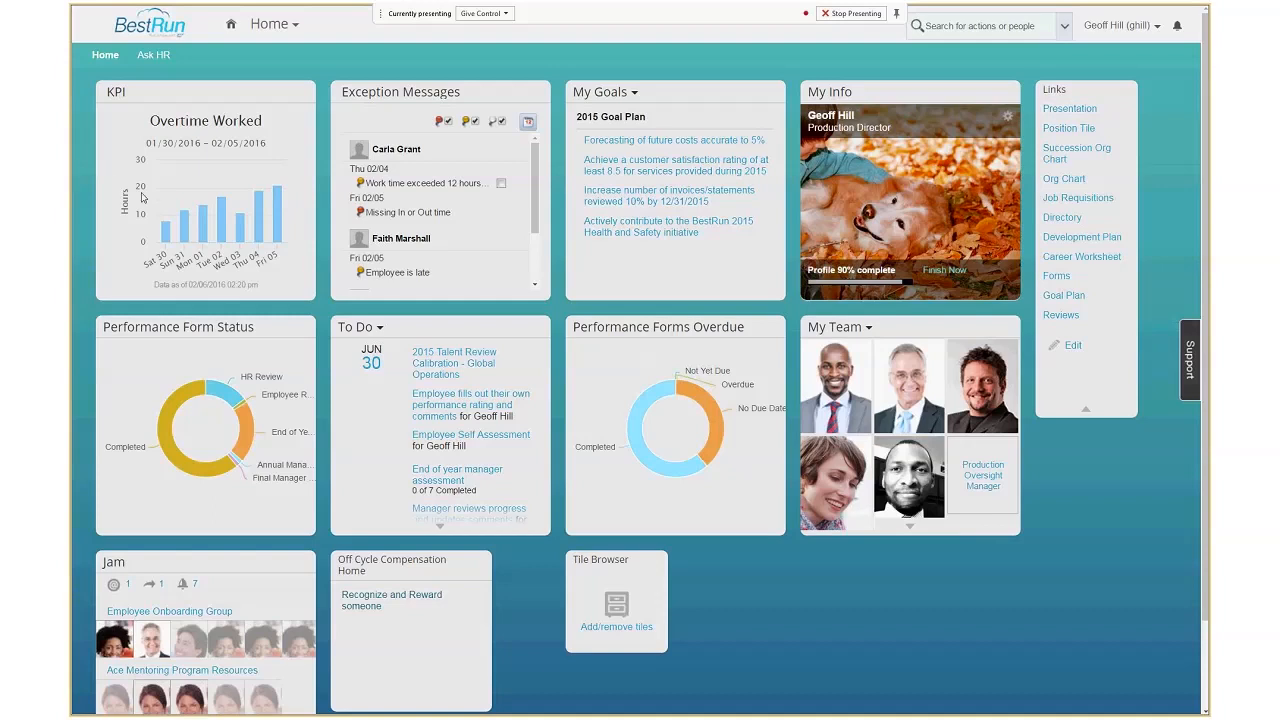
Look over the manager's Overtime Worked KPI chart and open Time and Attendance.
{"action": "mouse_move", "coordinate": [222, 233]}
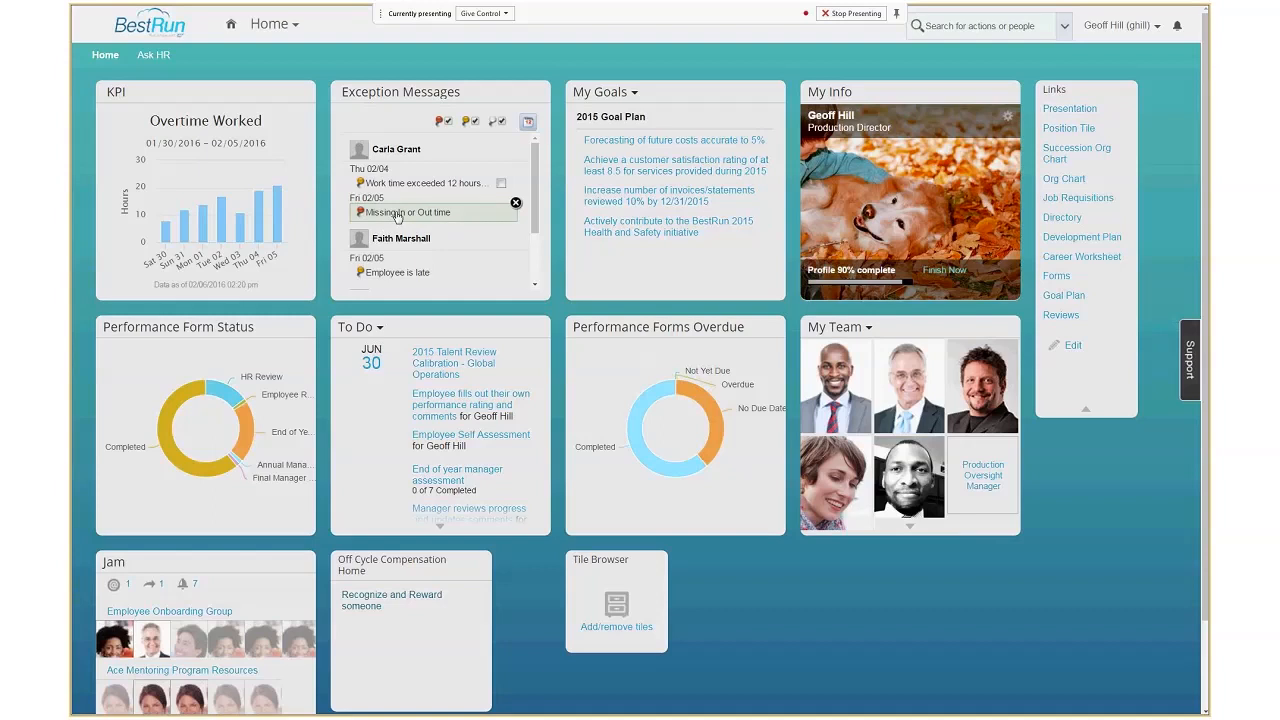
{"action": "left_click", "coordinate": [278, 34]}
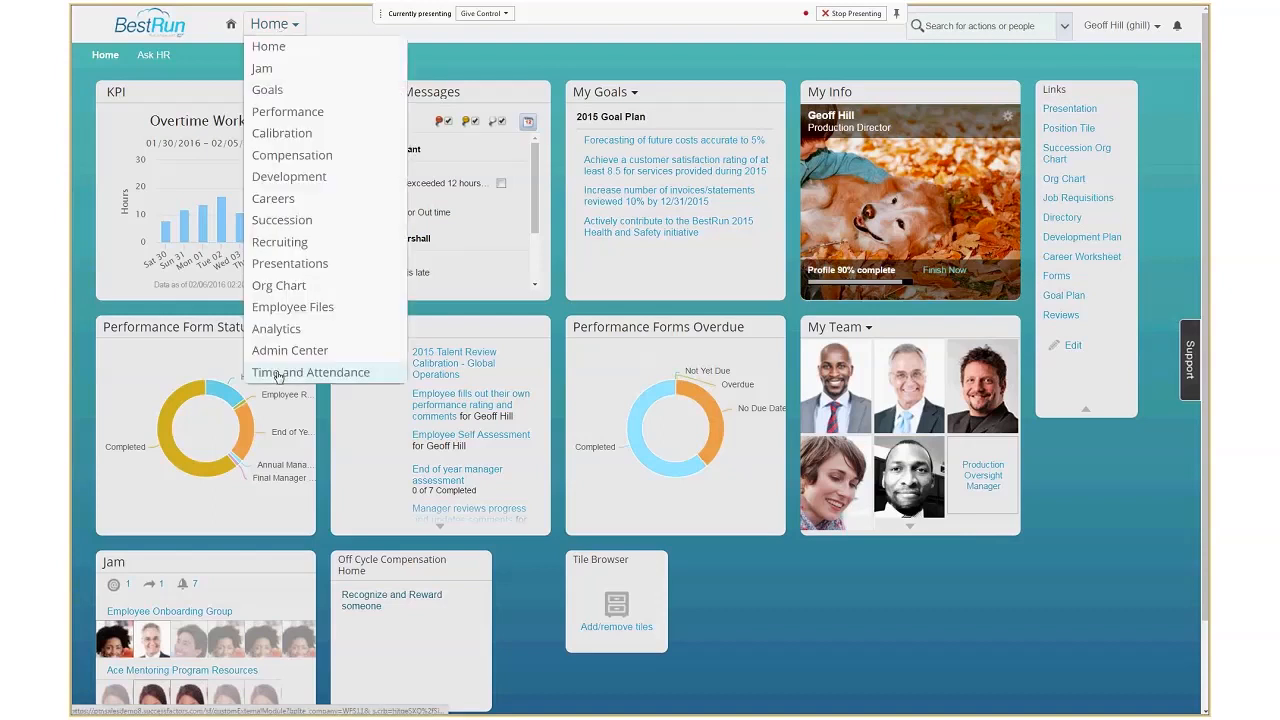
{"action": "left_click", "coordinate": [279, 372]}
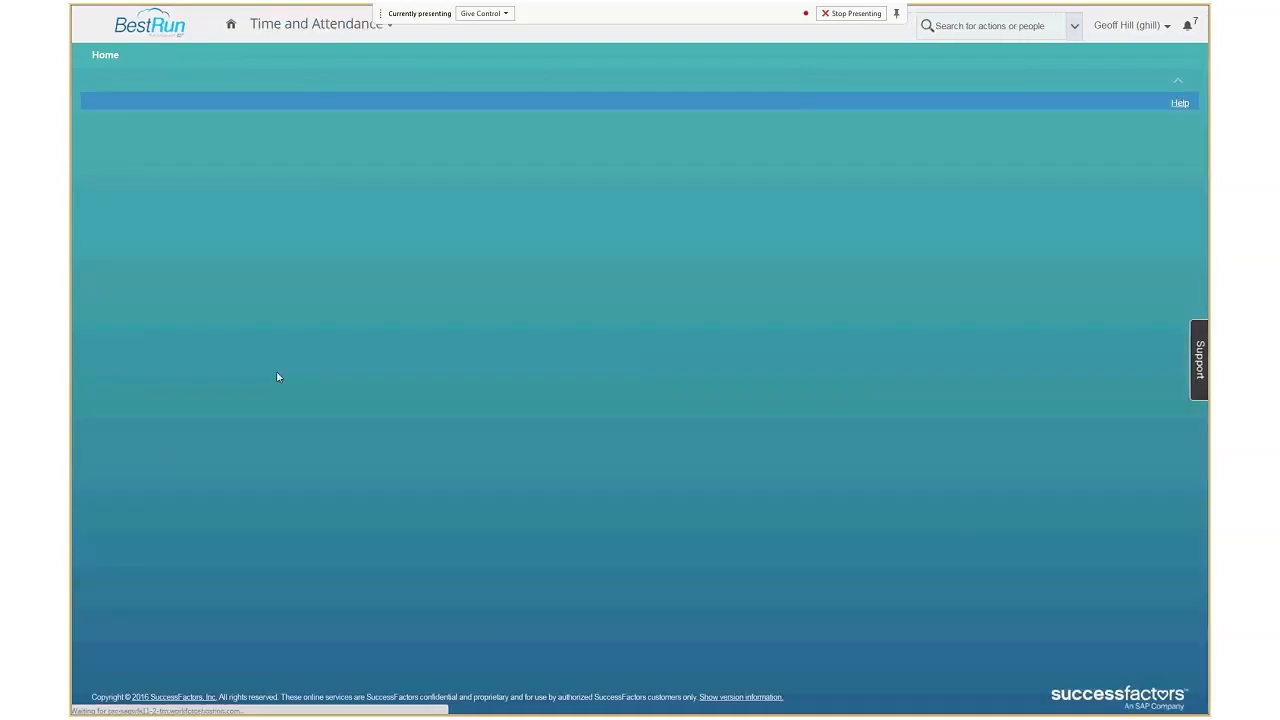
Check the option for a different KPI chart, and filter the yellow-flag warnings out of the Exceptions list and back in.
{"action": "key", "text": "ctrl+minus"}
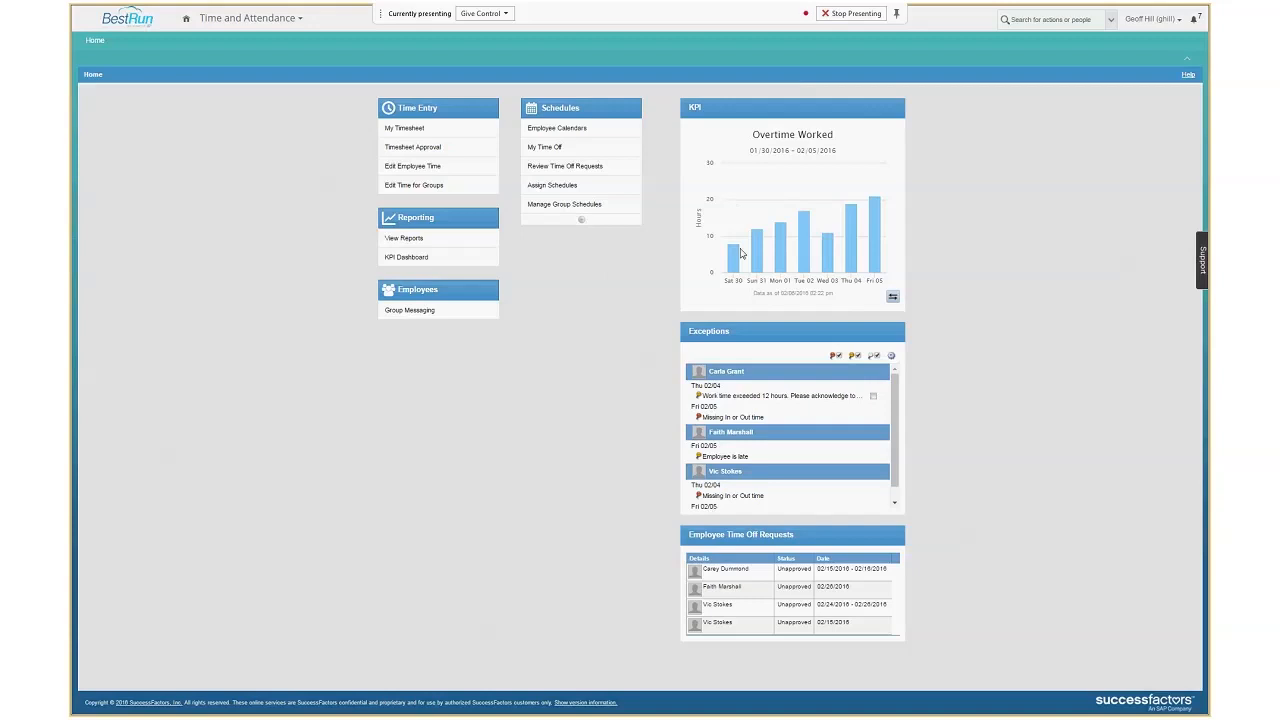
{"action": "left_click", "coordinate": [893, 299]}
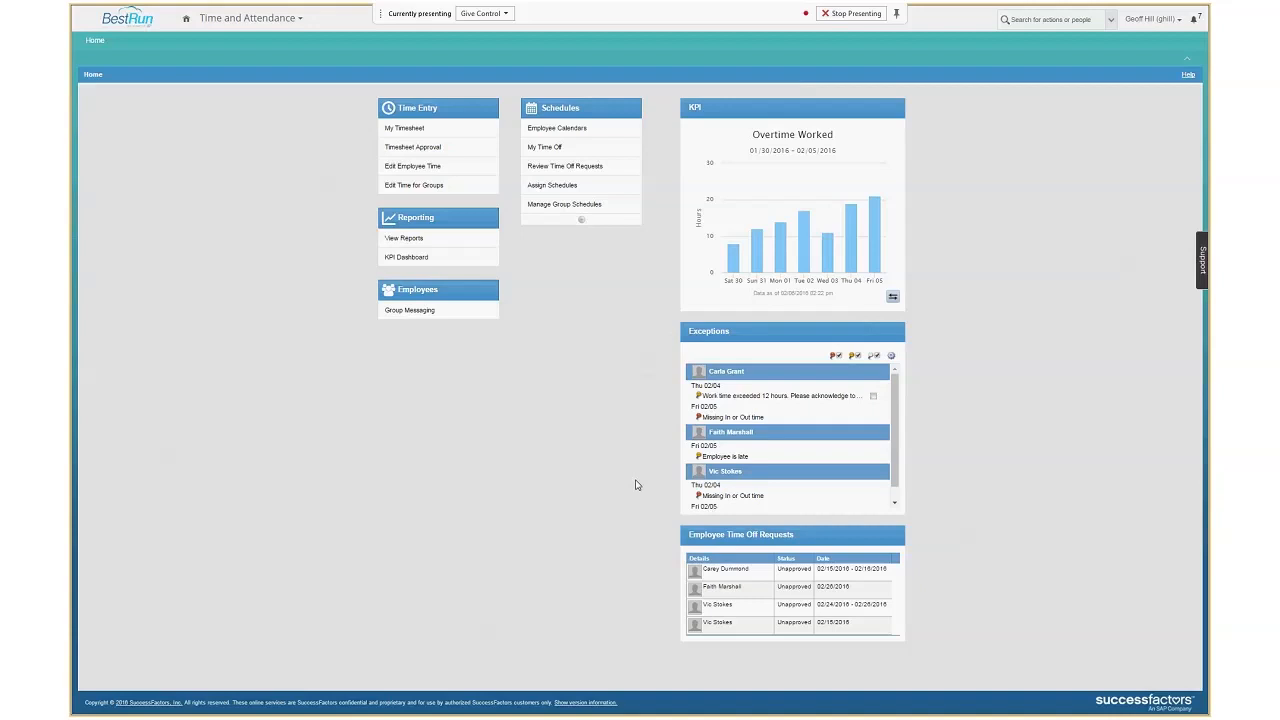
{"action": "left_click", "coordinate": [860, 358]}
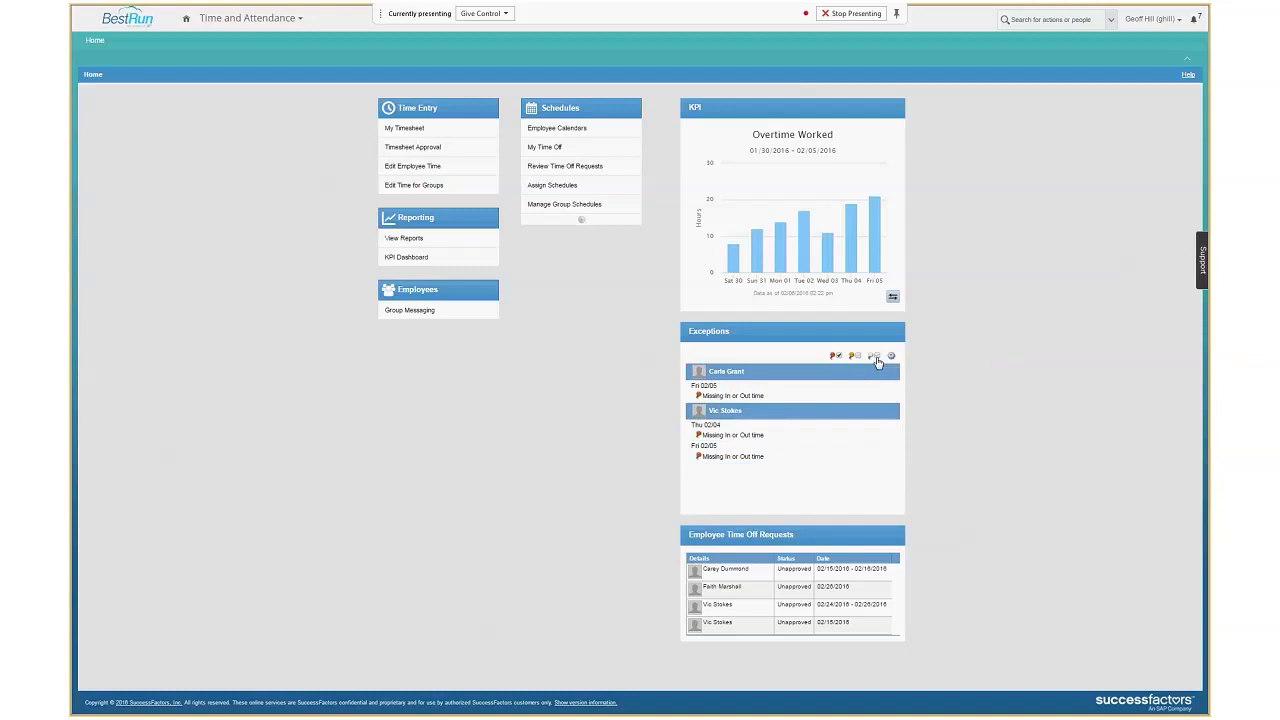
{"action": "left_click", "coordinate": [856, 358]}
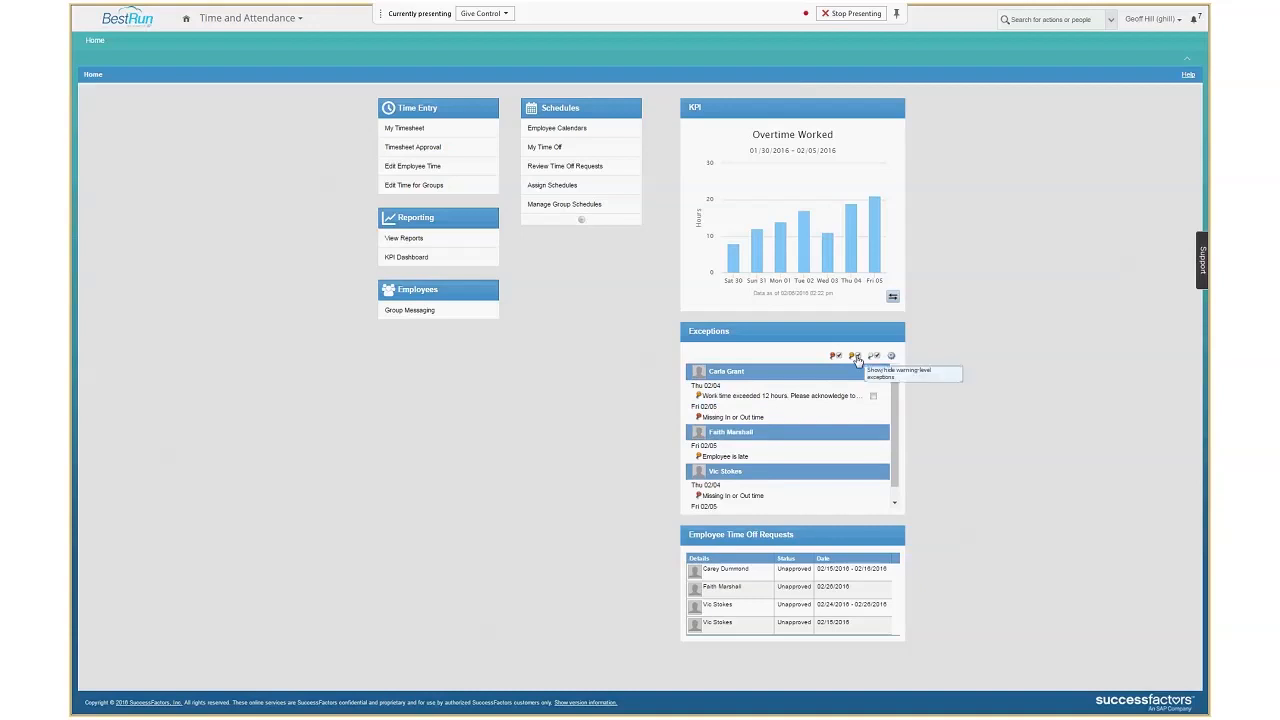
Open the timesheet behind the first employee's Fri 02/05 missing In or Out time exception, review it and close it.
{"action": "left_click", "coordinate": [746, 423]}
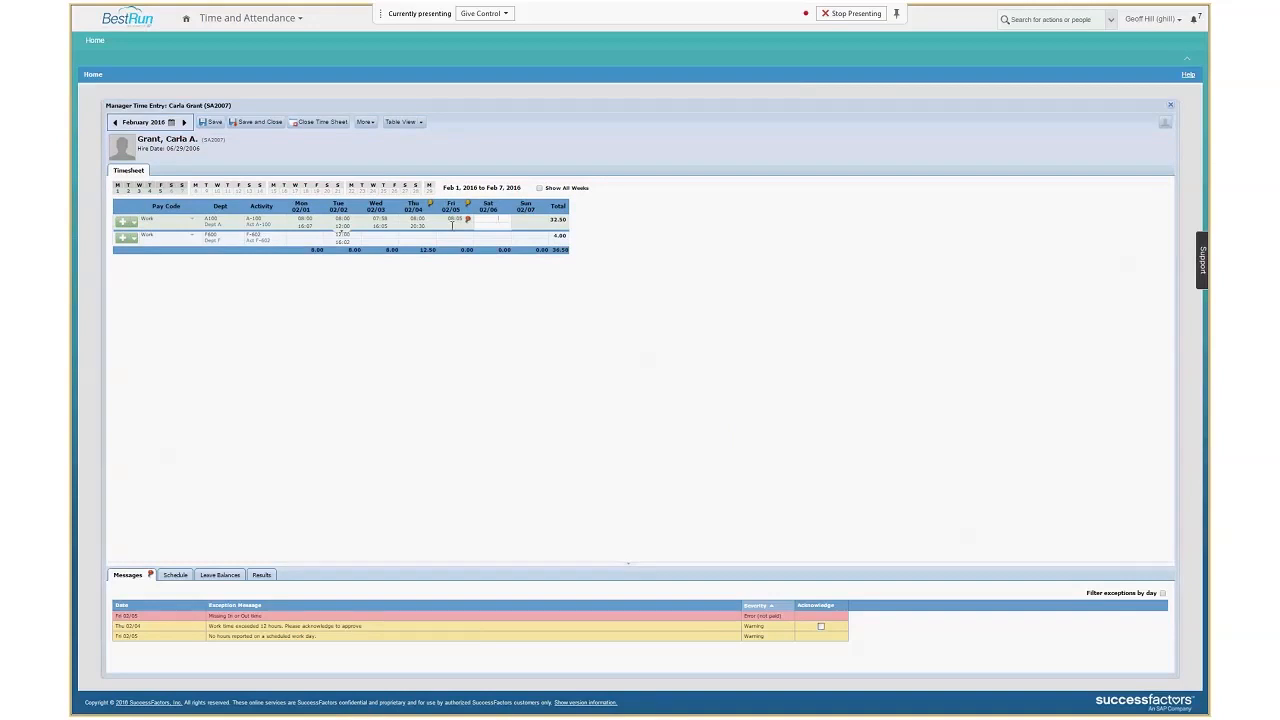
{"action": "left_click", "coordinate": [1173, 108]}
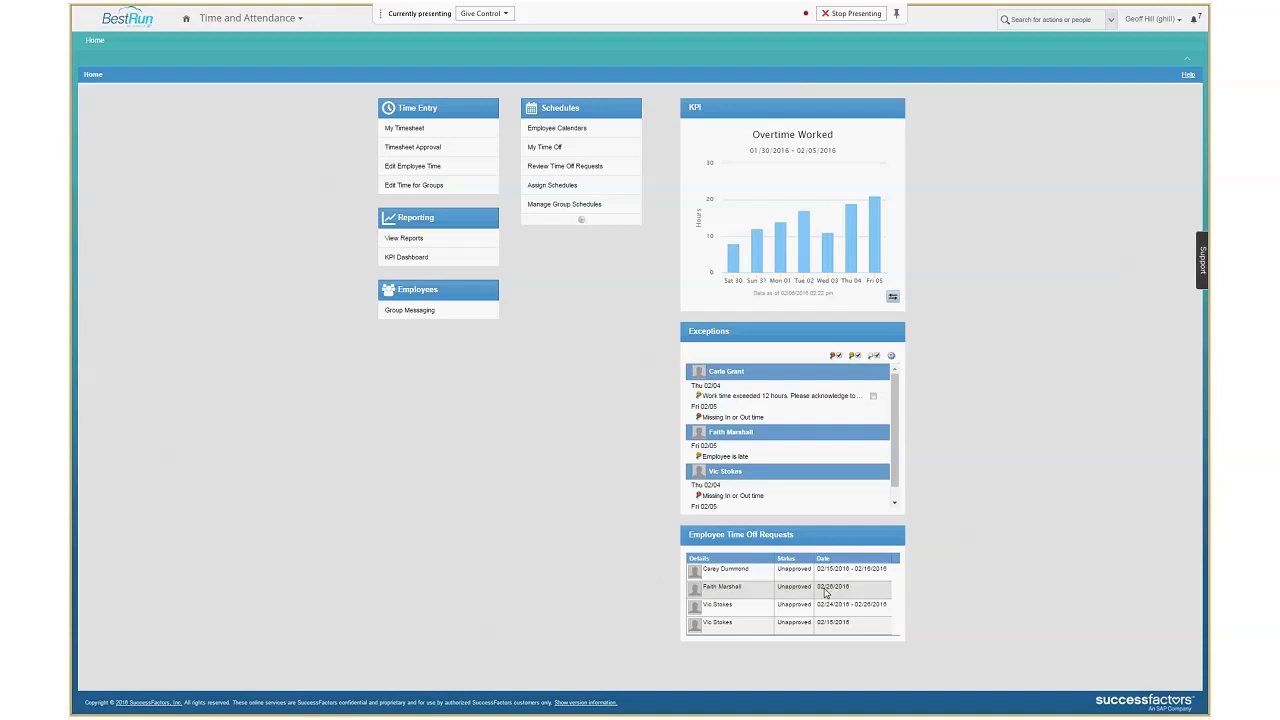
Open the unapproved time off request for 02/26/2016 and examine its leave balance chart and request history.
{"action": "left_click", "coordinate": [719, 593]}
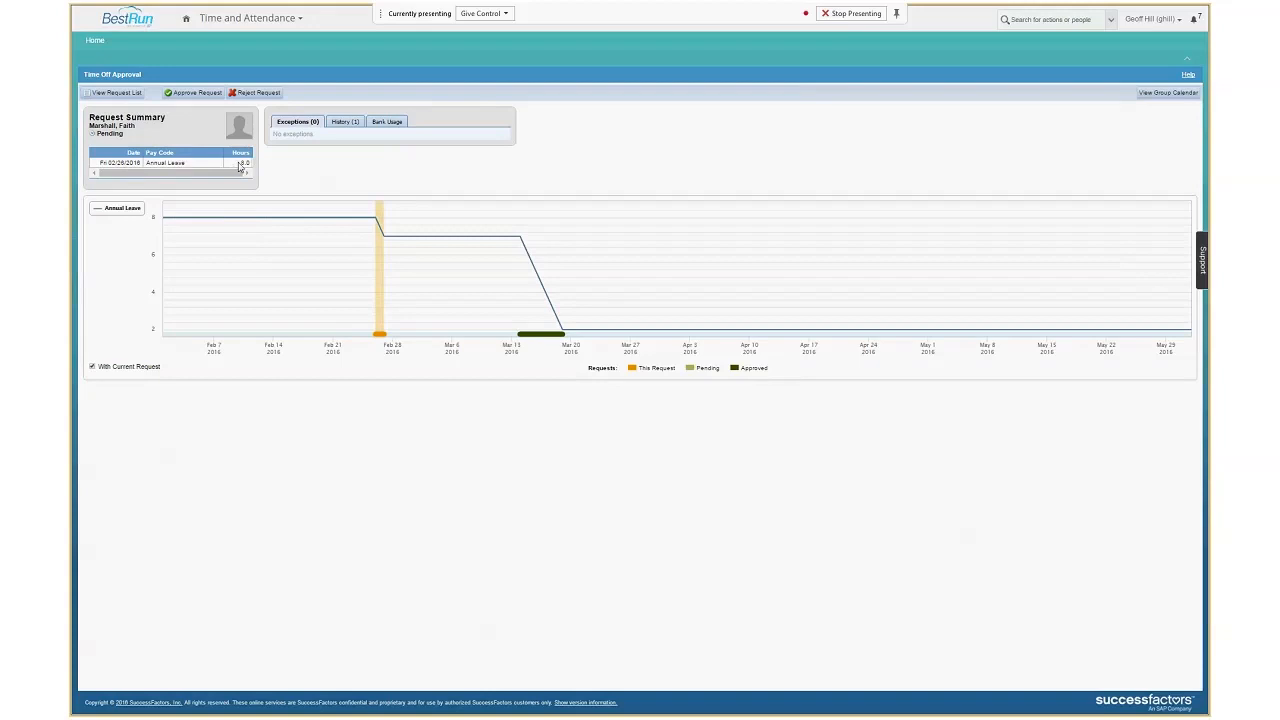
{"action": "mouse_move", "coordinate": [378, 338]}
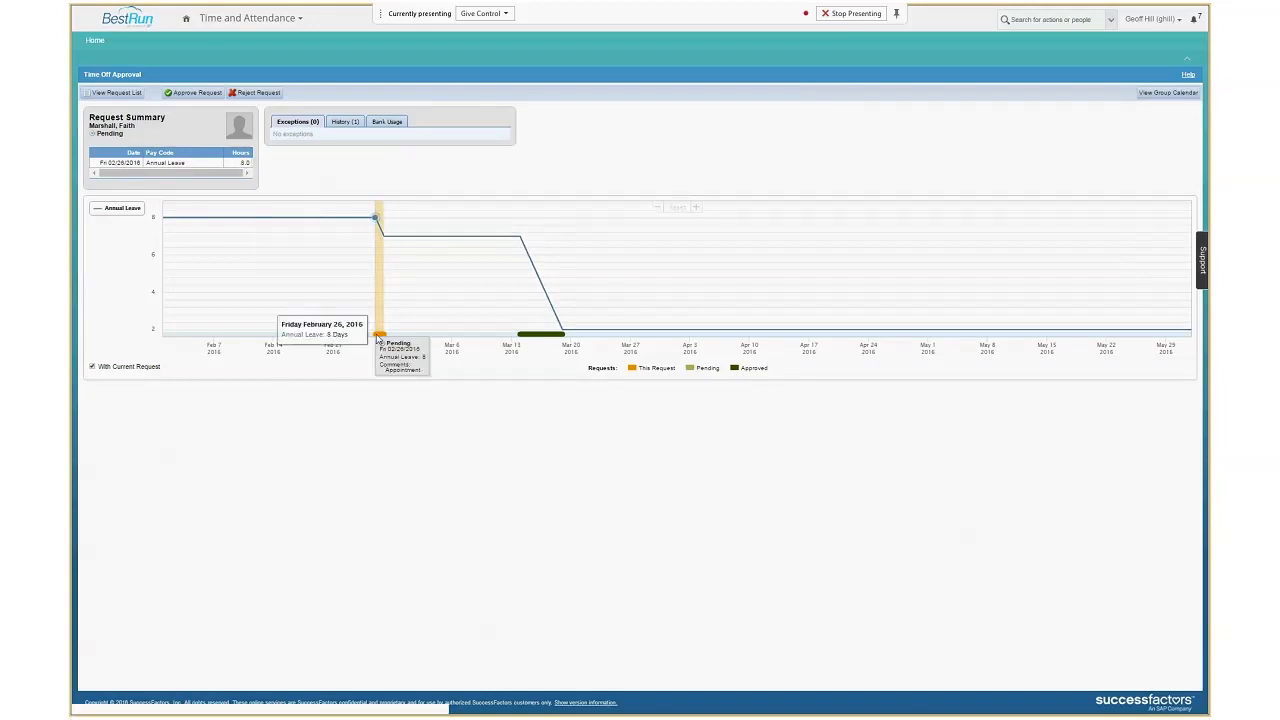
{"action": "mouse_move", "coordinate": [522, 335]}
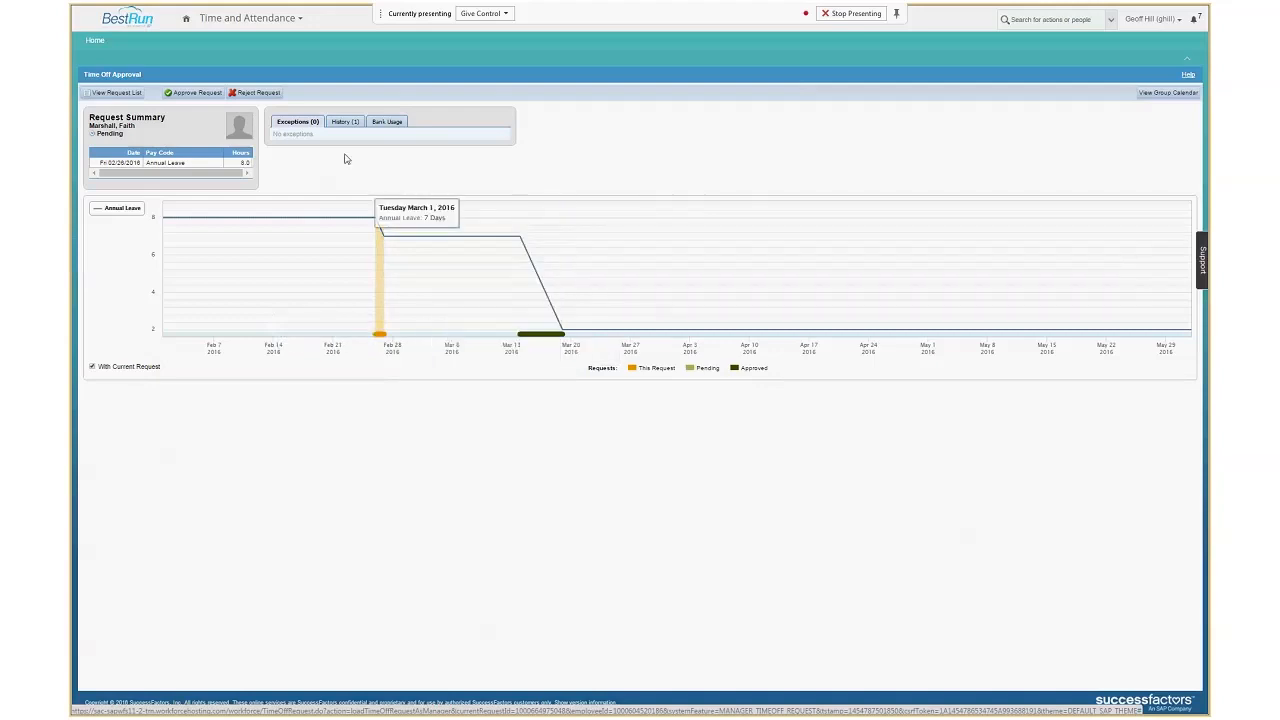
{"action": "left_click", "coordinate": [341, 122]}
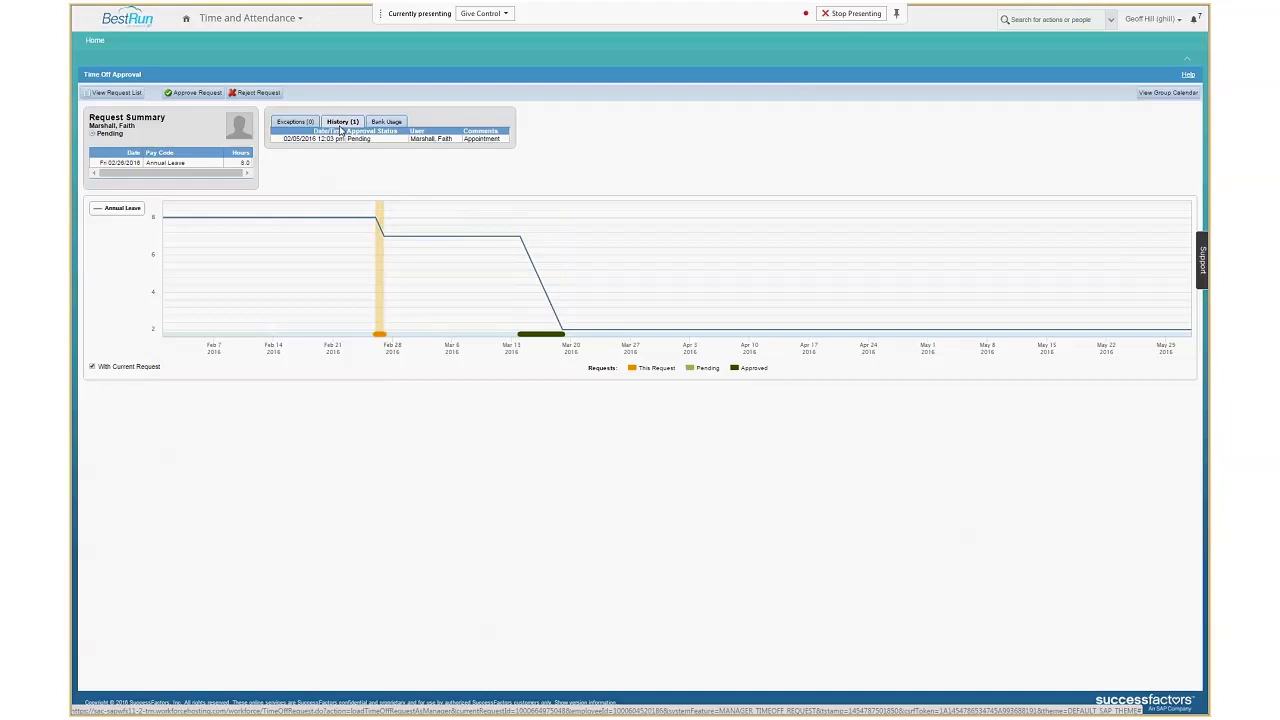
Check the group calendar for February 2016 against the request, close it and return to the Time and Attendance home page.
{"action": "left_click", "coordinate": [1170, 93]}
{"action": "left_click_drag", "start_coordinate": [529, 140], "coordinate": [673, 106]}
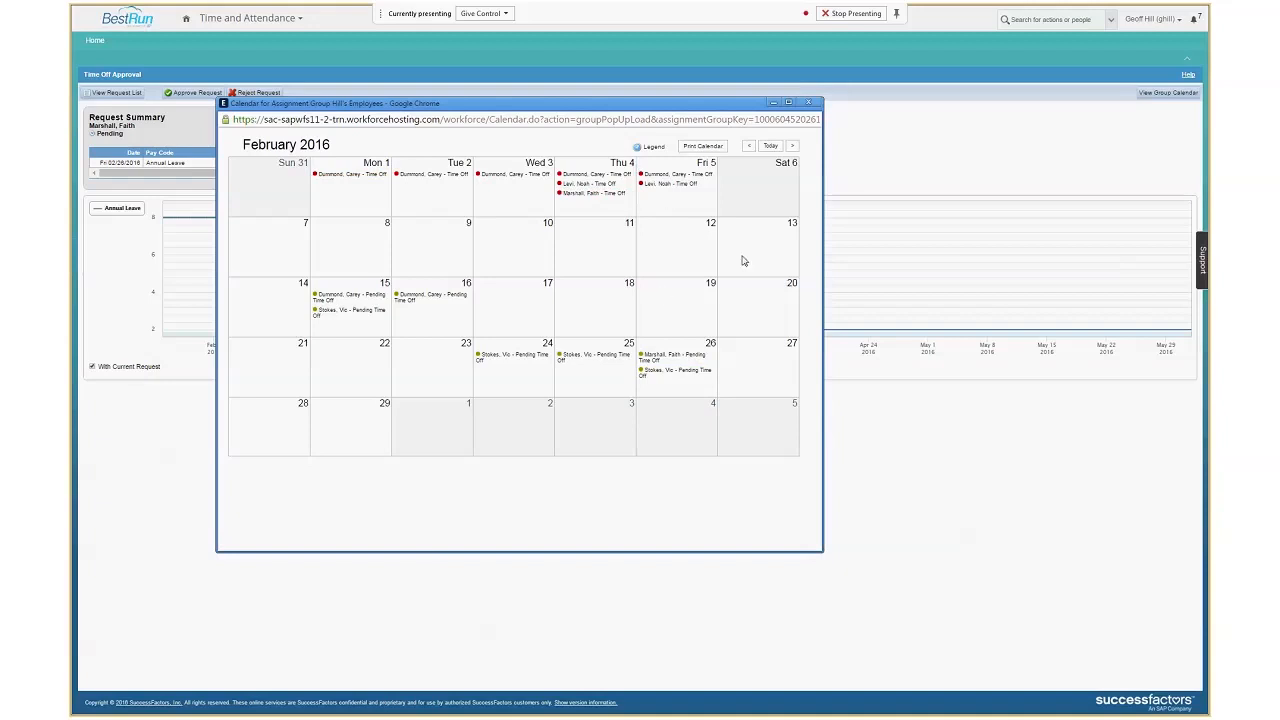
{"action": "left_click", "coordinate": [808, 104]}
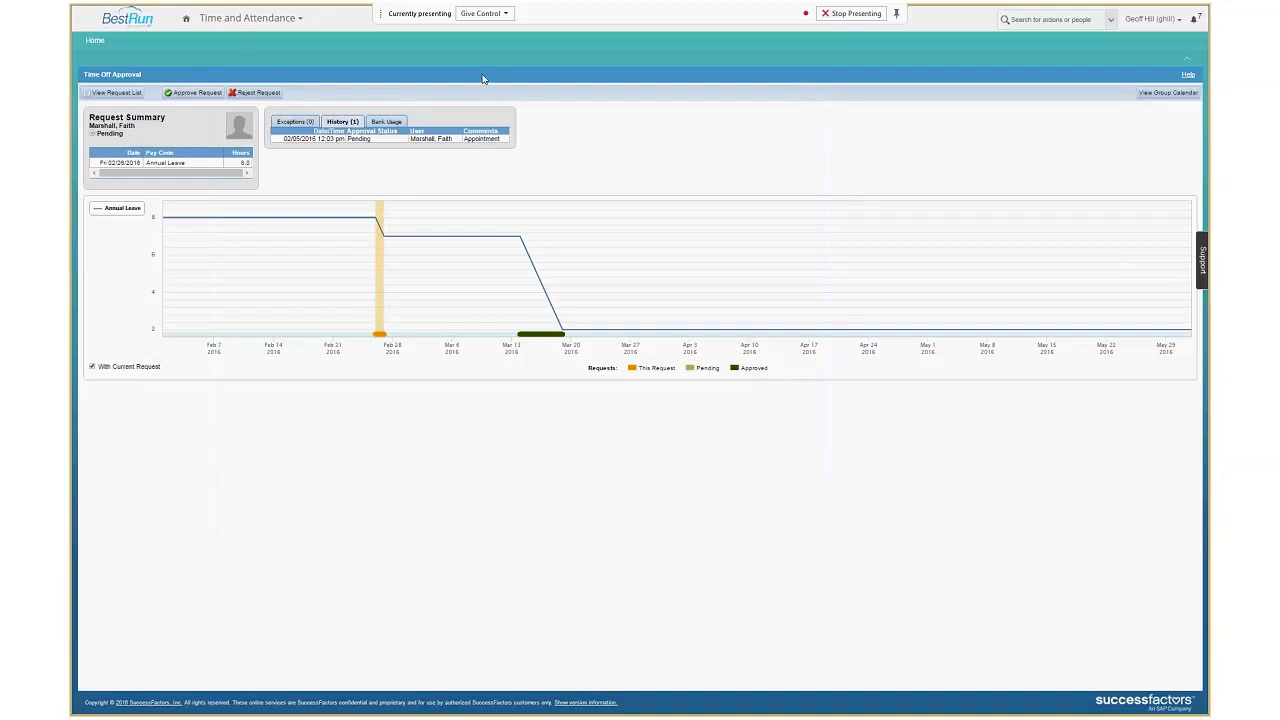
{"action": "left_click", "coordinate": [94, 41]}
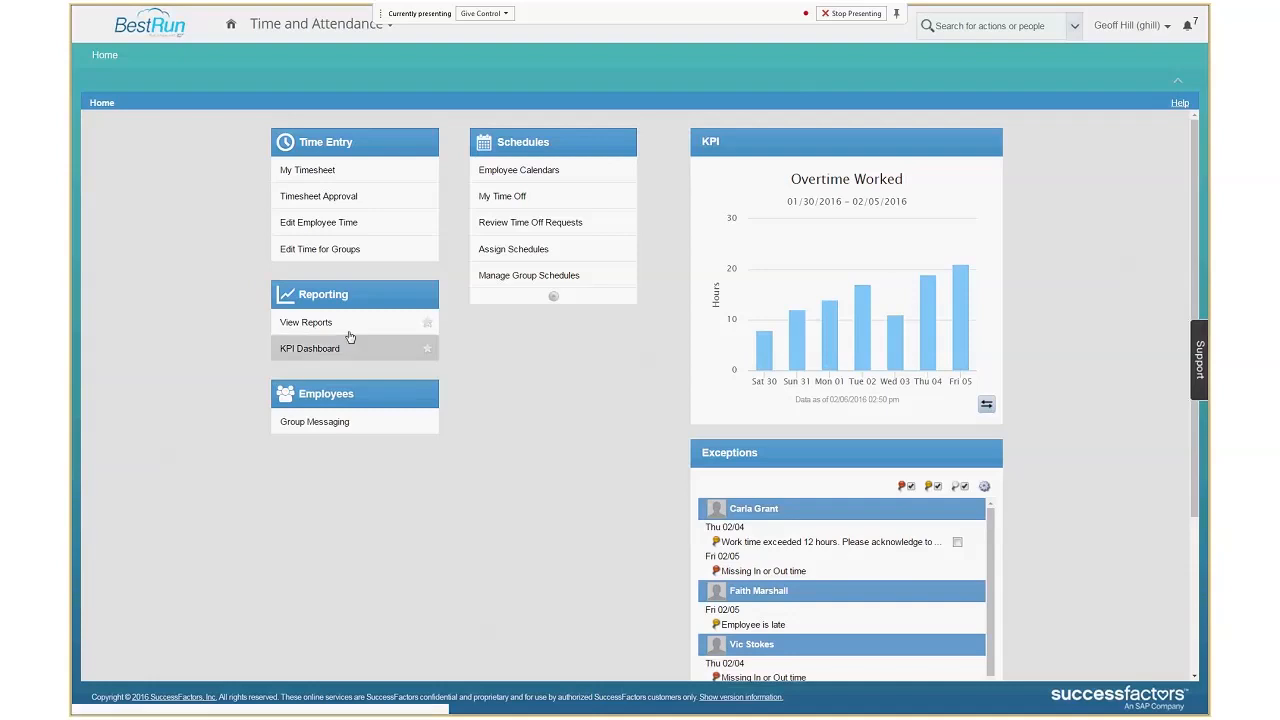
Open time editing for groups and show the manager's employee group for the week starting 02/01/2016.
{"action": "left_click", "coordinate": [337, 250]}
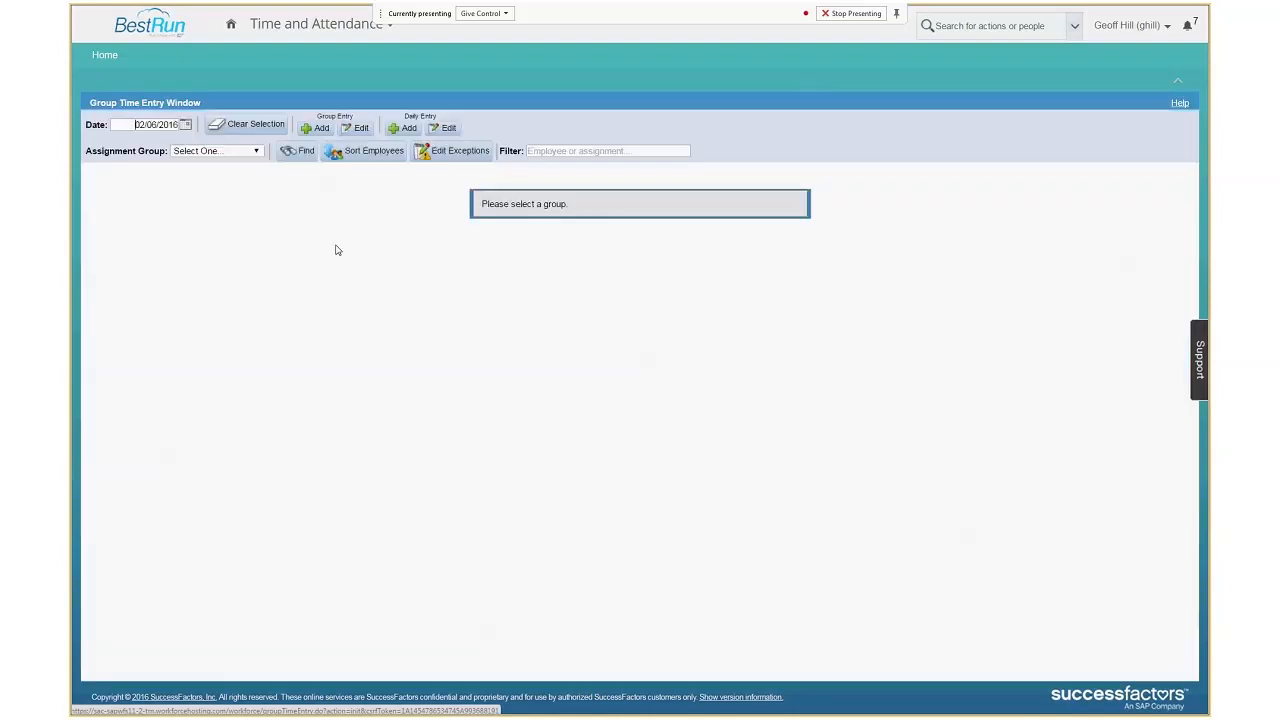
{"action": "left_click", "coordinate": [228, 153]}
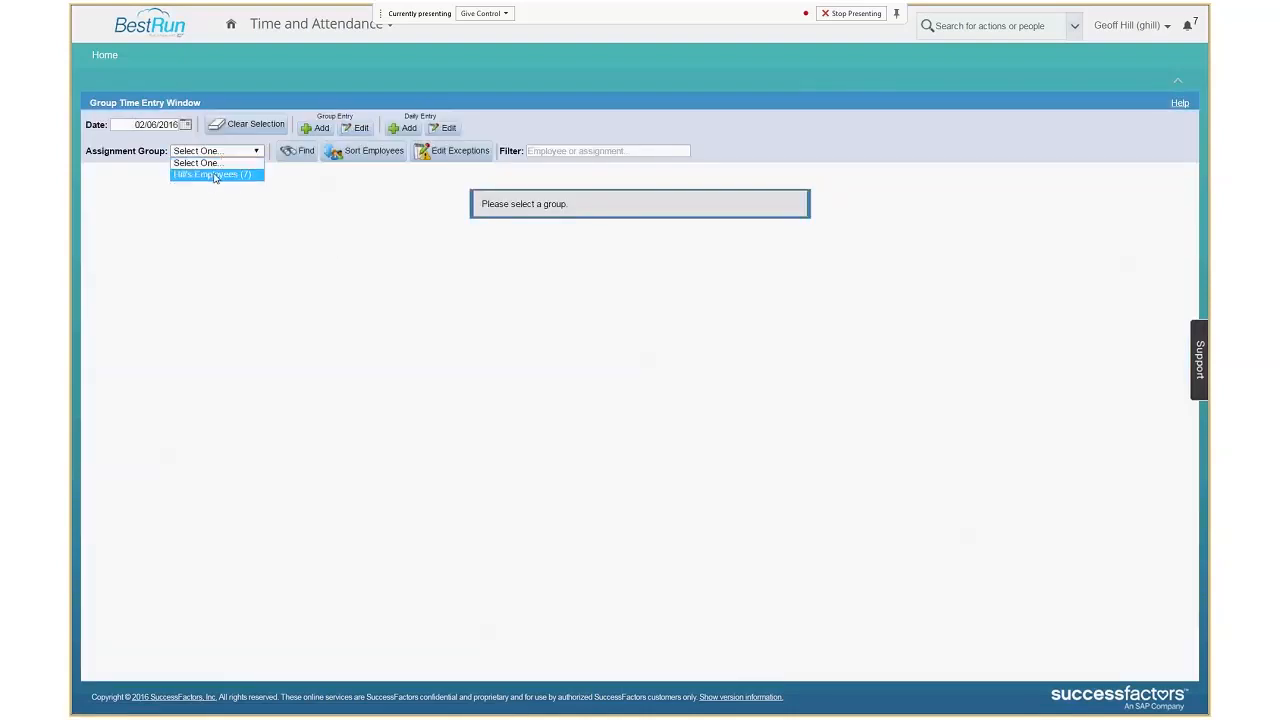
{"action": "left_click", "coordinate": [214, 175]}
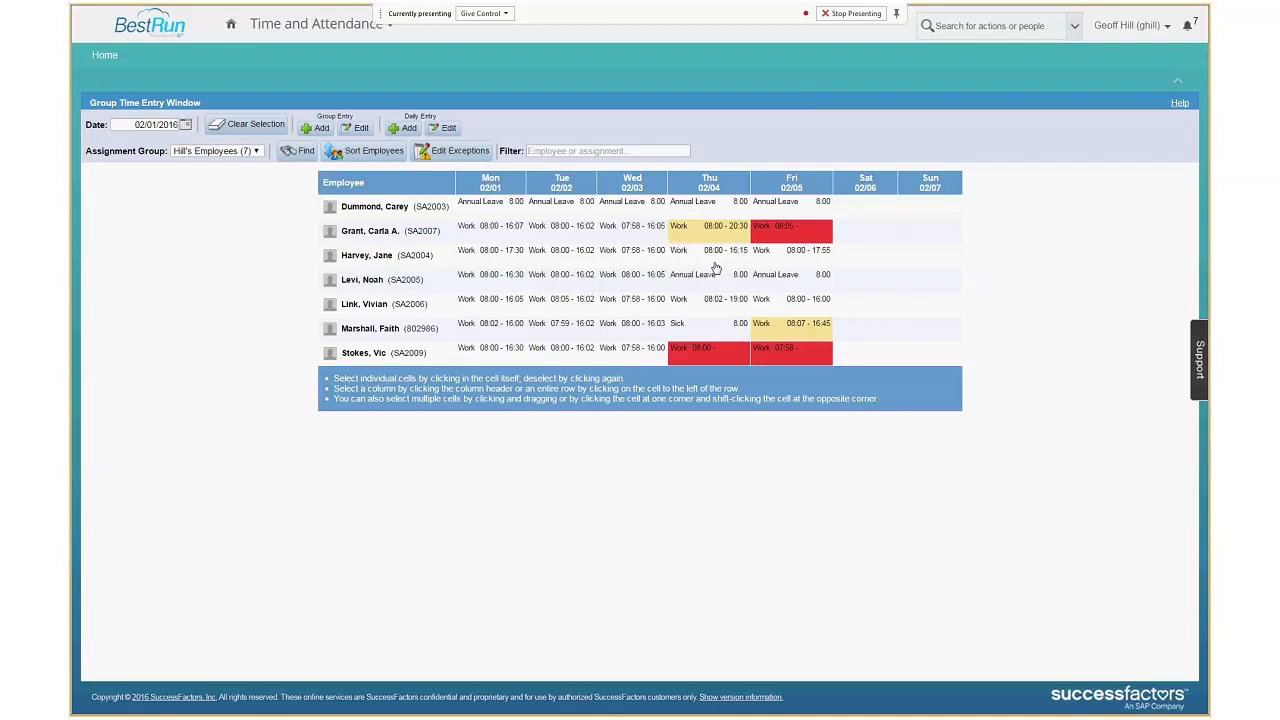
Review the group's editable exceptions for Thu 02/04 and go back to the weekly overview.
{"action": "left_click", "coordinate": [709, 187]}
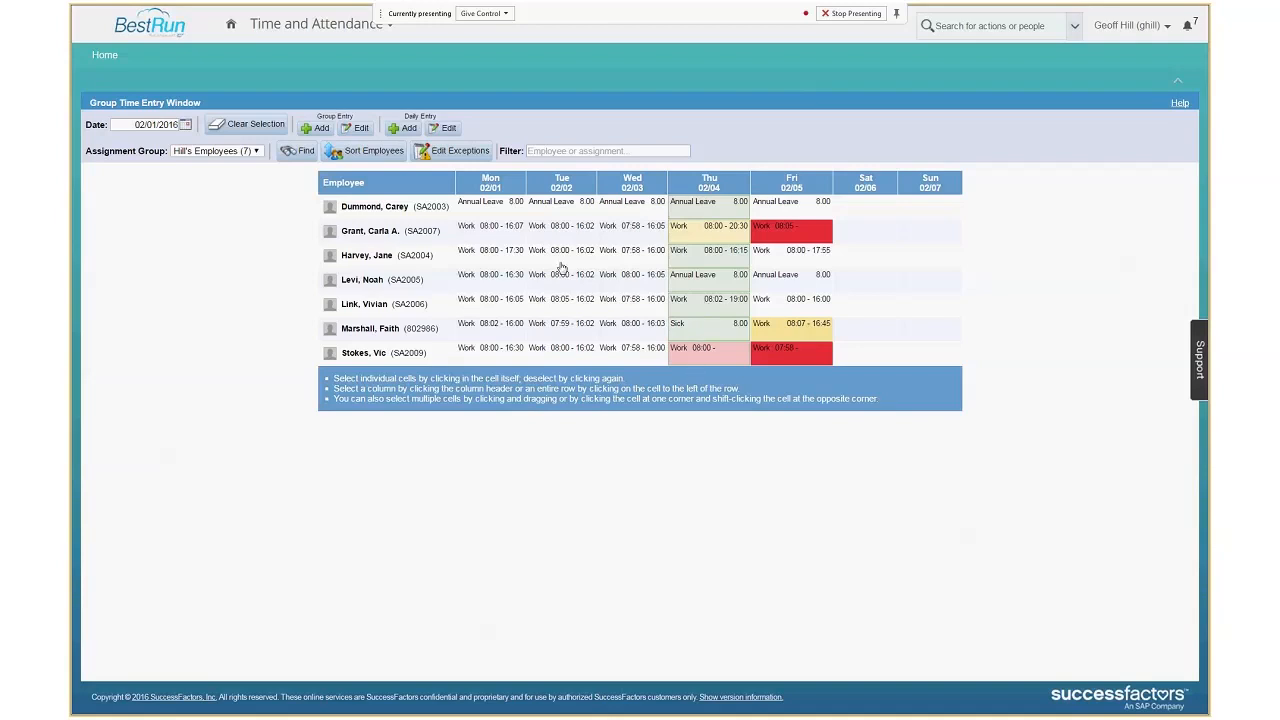
{"action": "left_click", "coordinate": [439, 151]}
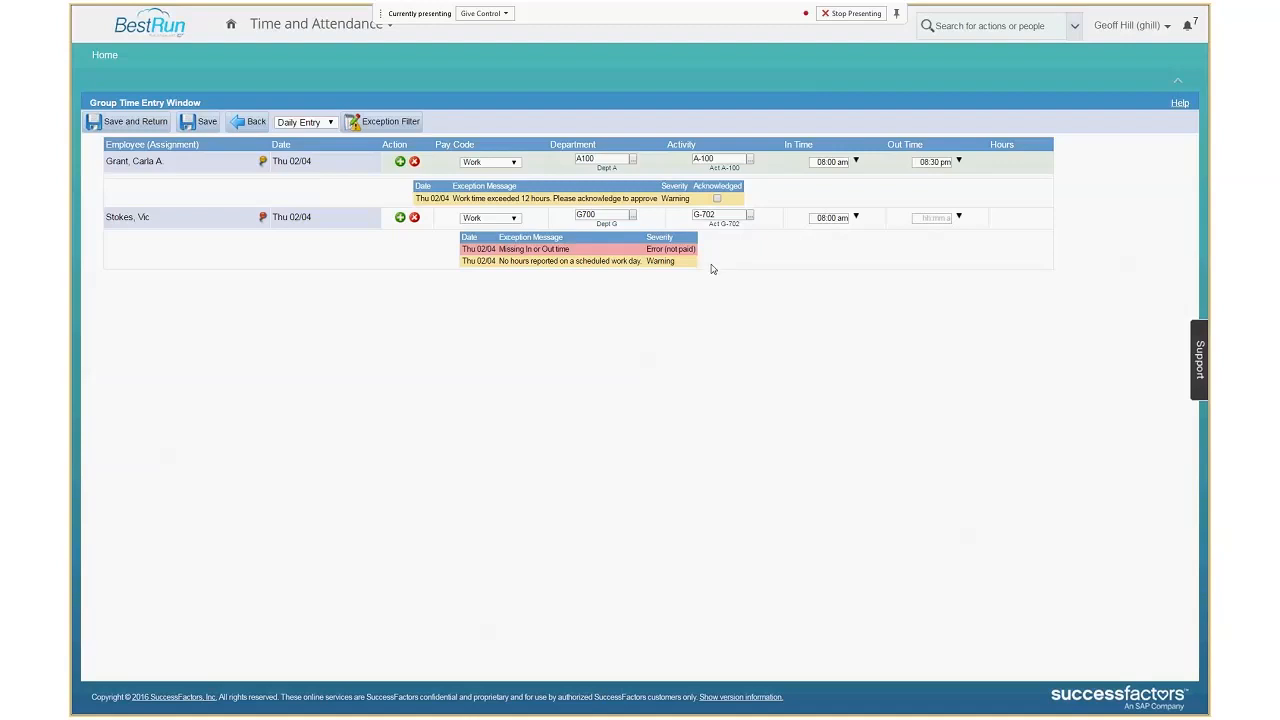
{"action": "left_click", "coordinate": [243, 121]}
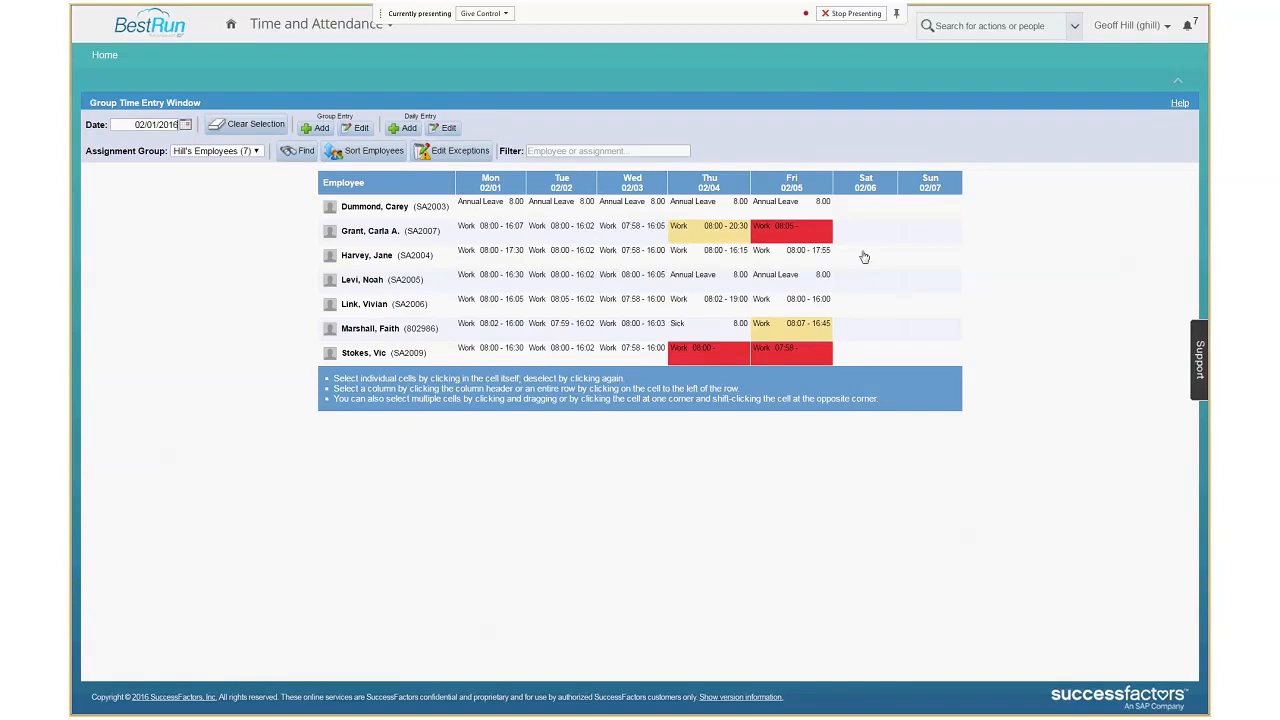
Try adding a group entry with the Training pay code for all employees on Sat 02/06, and leave it without saving.
{"action": "left_click", "coordinate": [867, 183]}
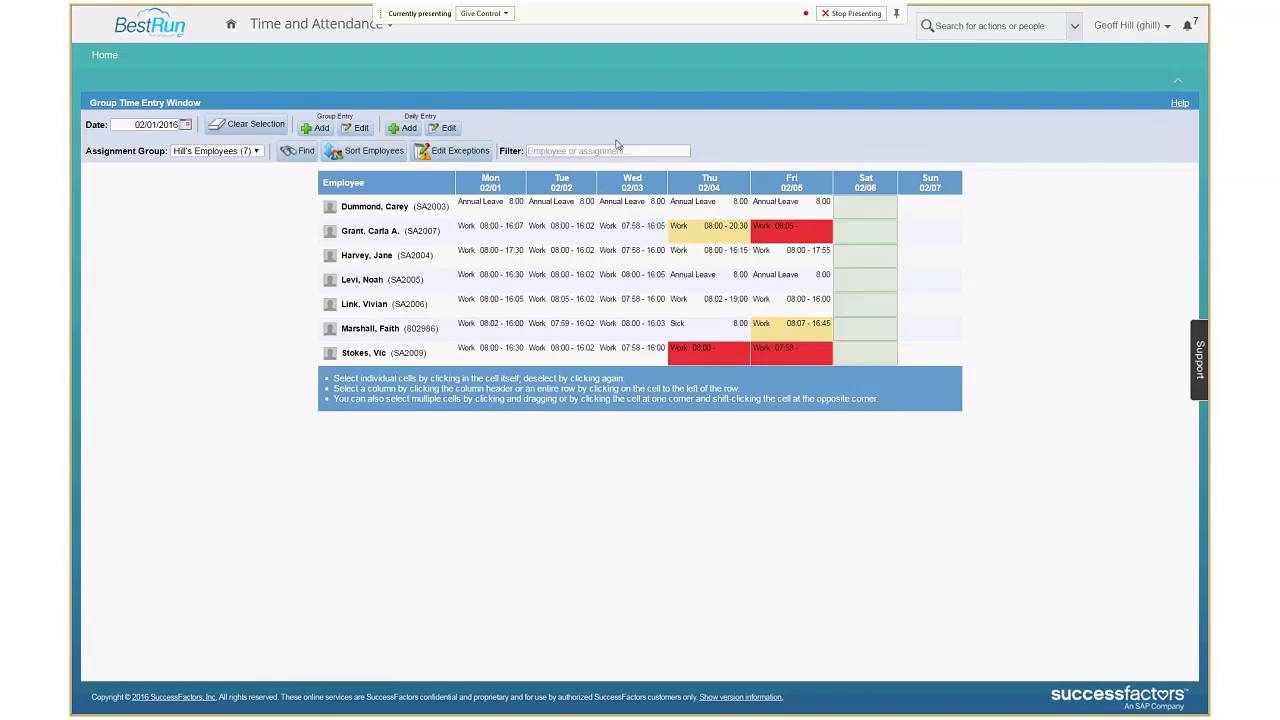
{"action": "left_click", "coordinate": [320, 129]}
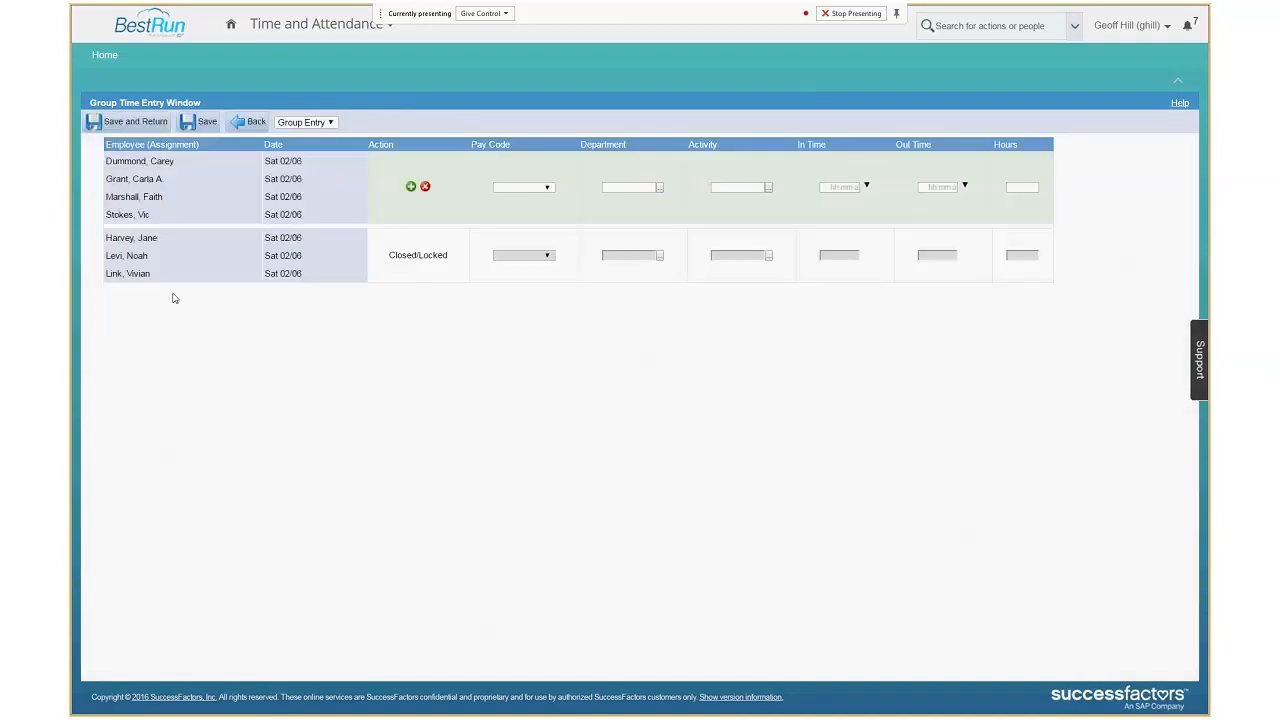
{"action": "left_click", "coordinate": [548, 188]}
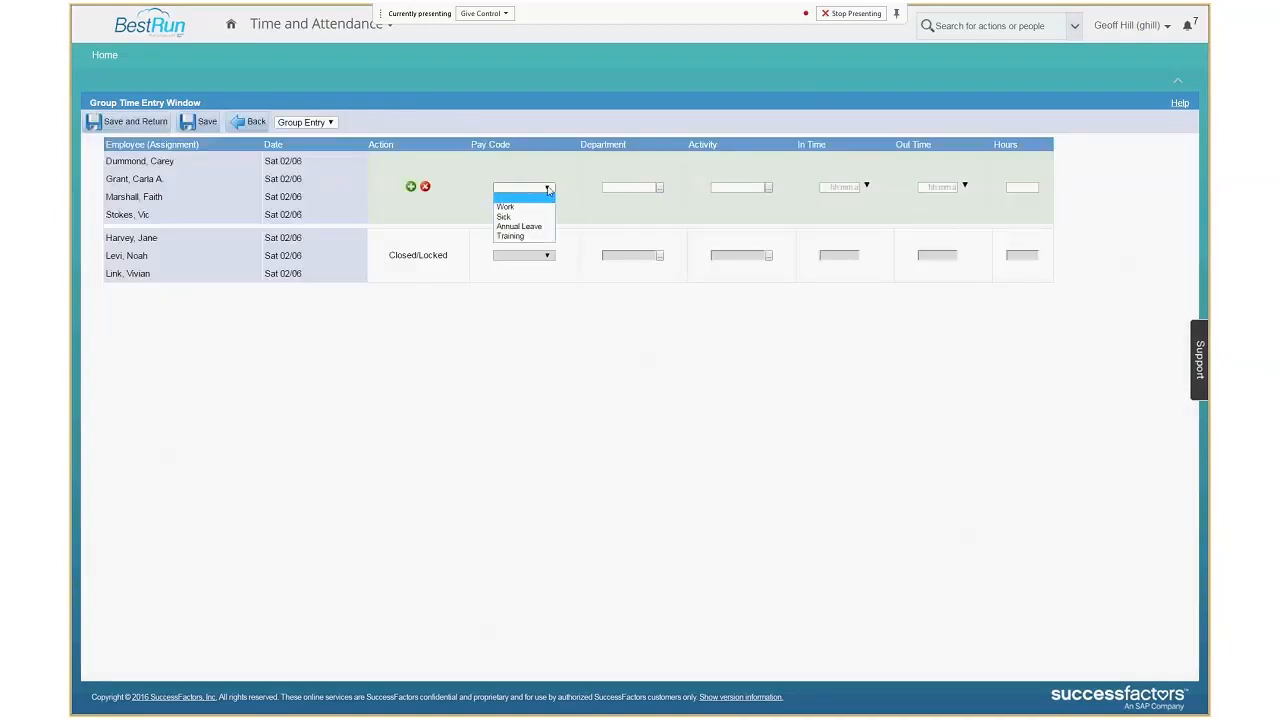
{"action": "left_click", "coordinate": [530, 237]}
{"action": "left_click", "coordinate": [831, 188]}
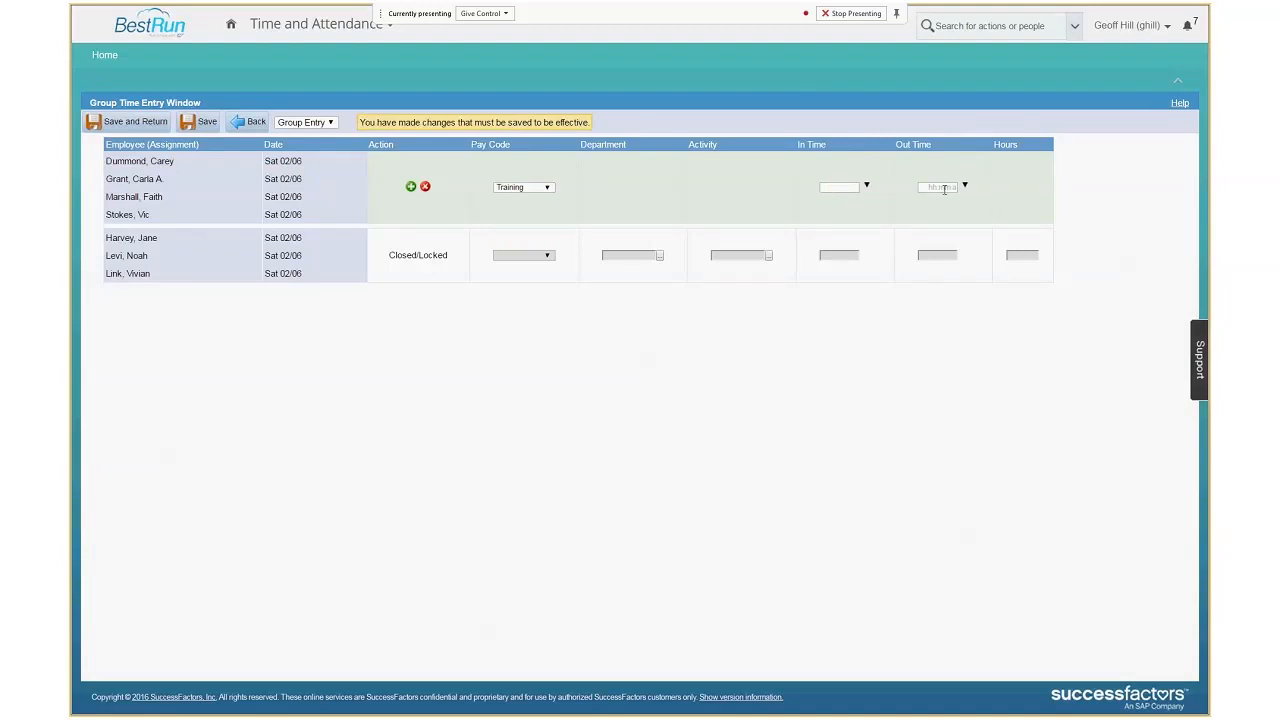
{"action": "left_click", "coordinate": [251, 126]}
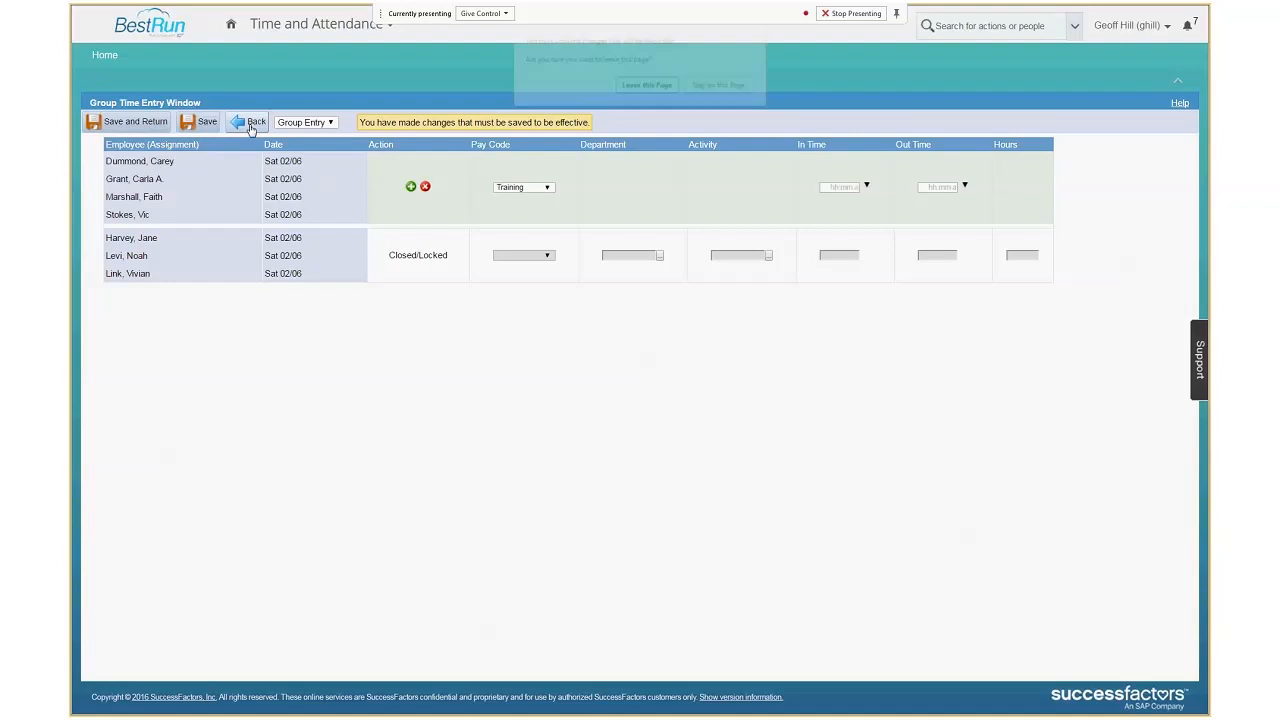
{"action": "left_click", "coordinate": [660, 86]}
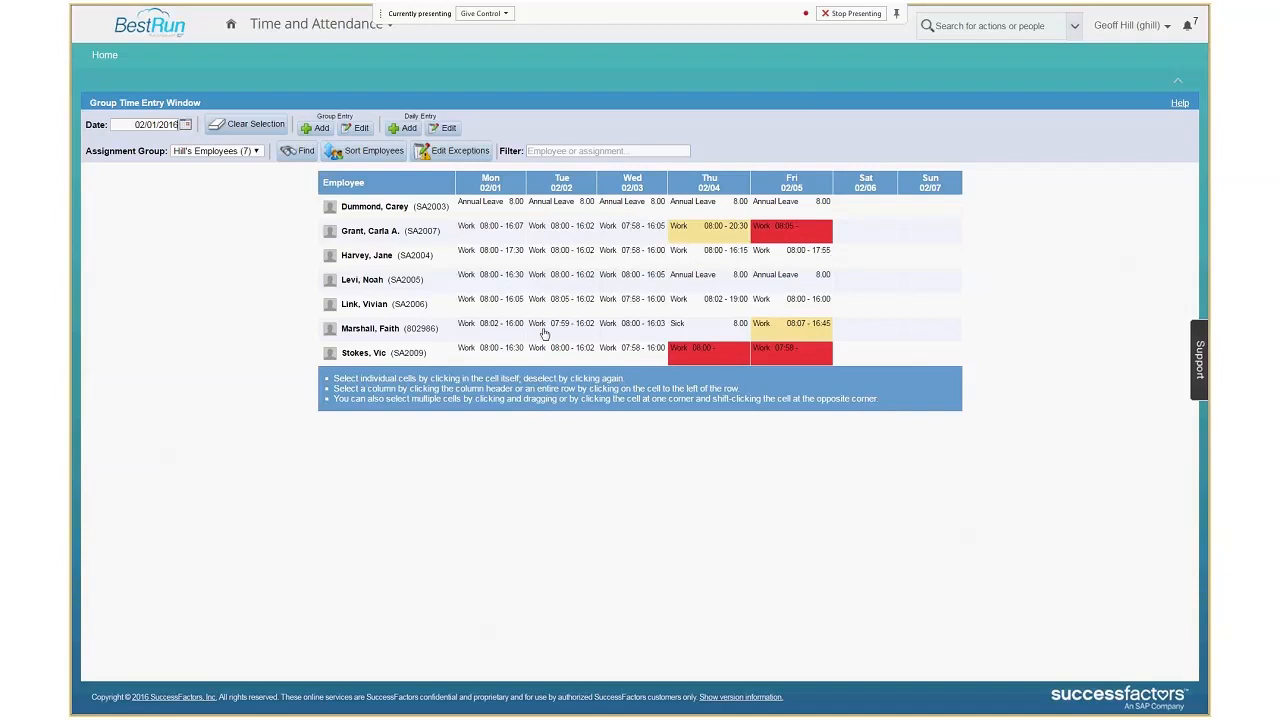
Return to the home page and open timesheet approval for the manager's employee group.
{"action": "left_click", "coordinate": [103, 56]}
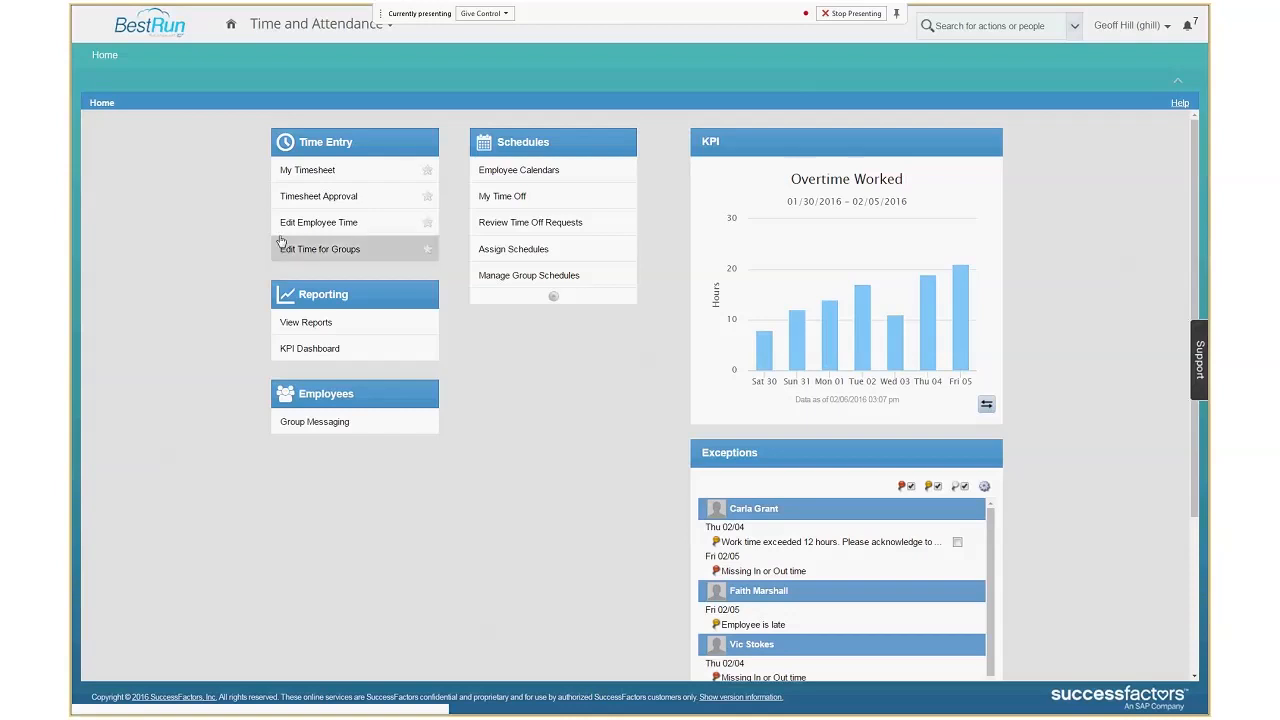
{"action": "left_click", "coordinate": [323, 197]}
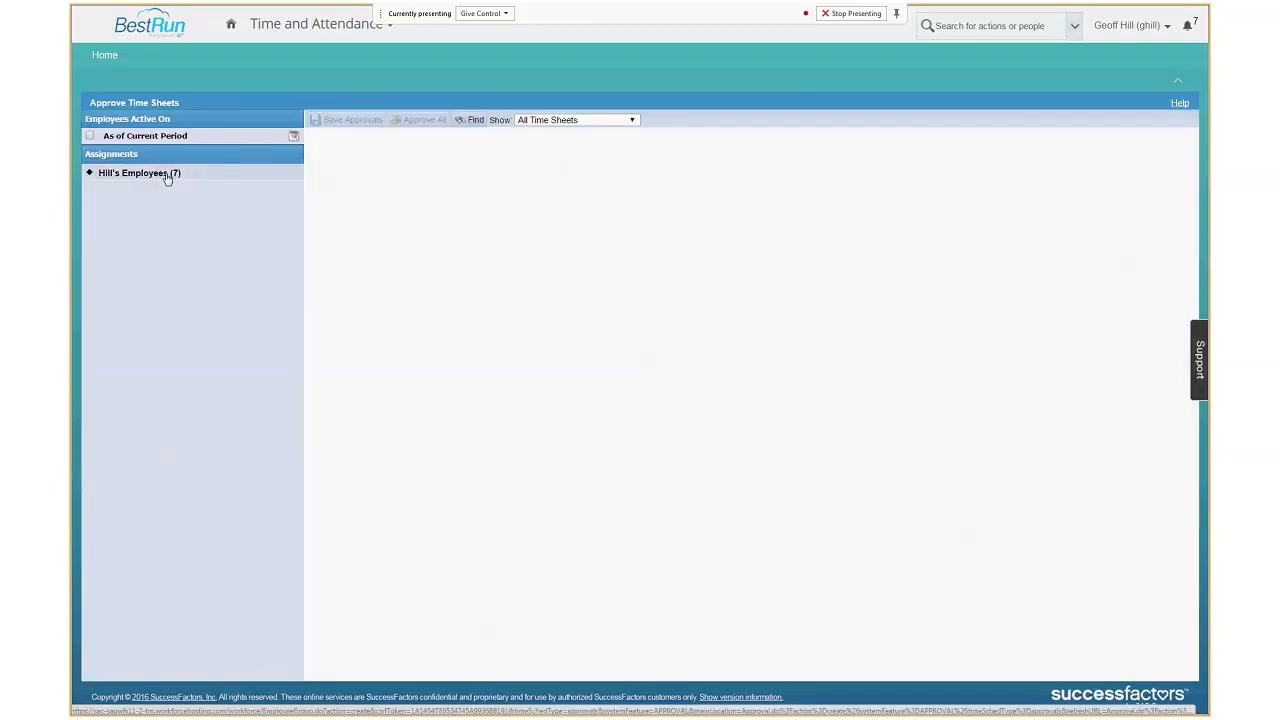
{"action": "left_click", "coordinate": [167, 175]}
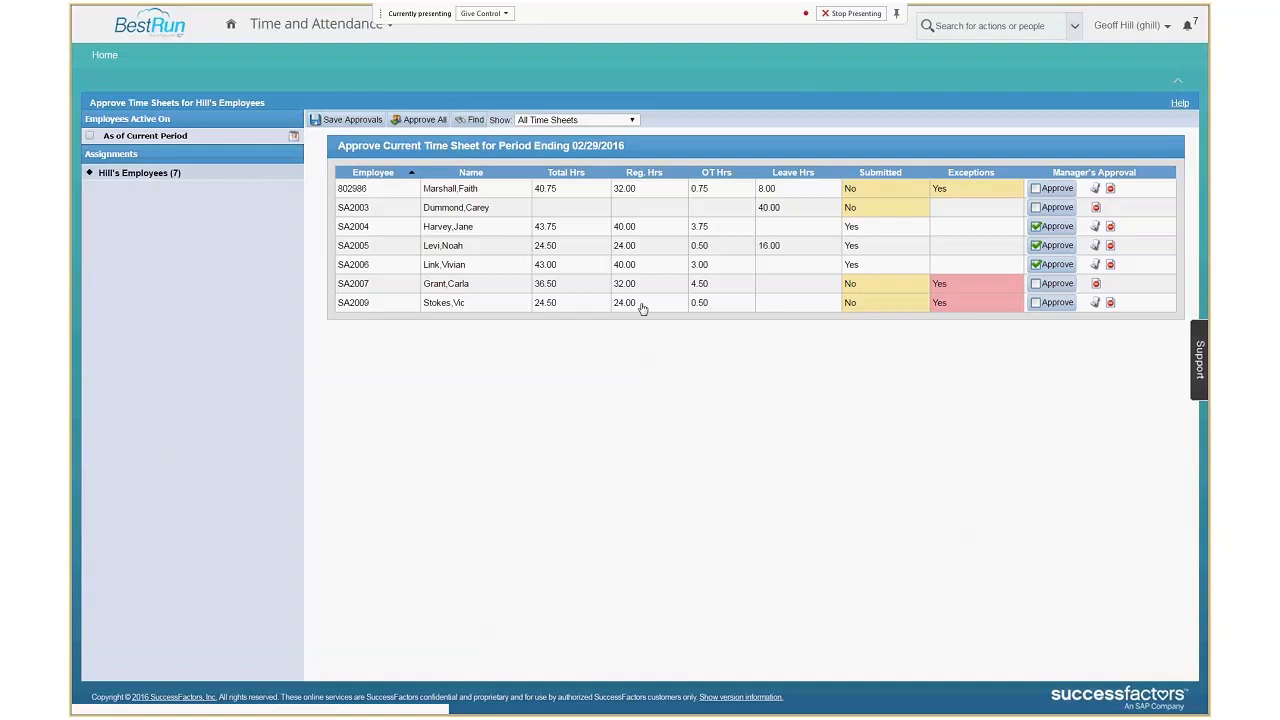
Review the last listed employee's timesheet exceptions and the fifth listed employee's approval history, closing each view.
{"action": "left_click", "coordinate": [948, 305]}
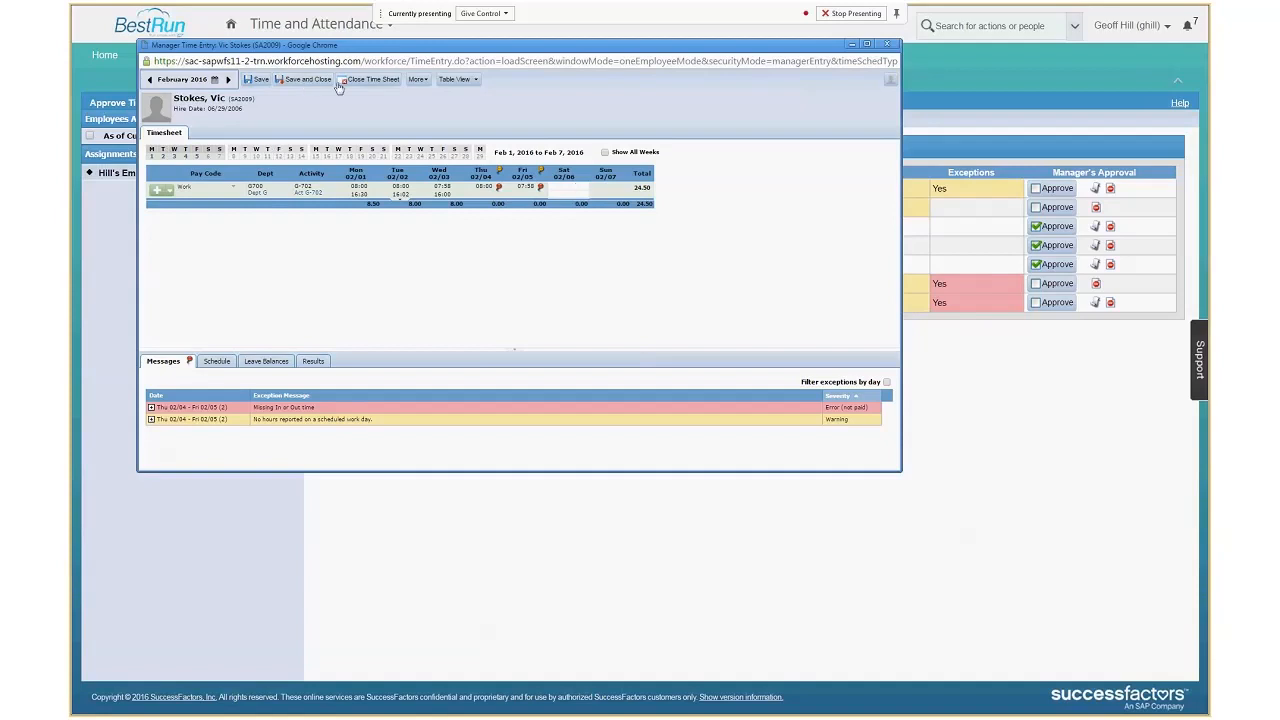
{"action": "left_click", "coordinate": [379, 80]}
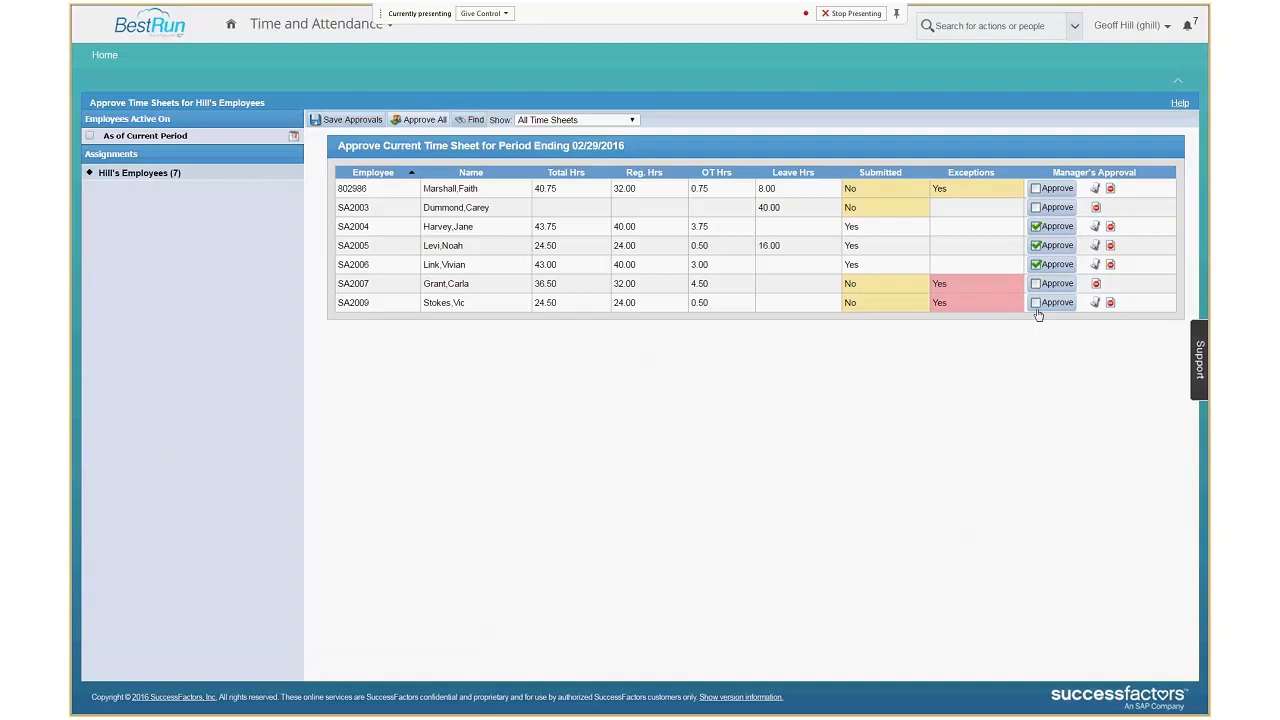
{"action": "left_click", "coordinate": [1095, 266]}
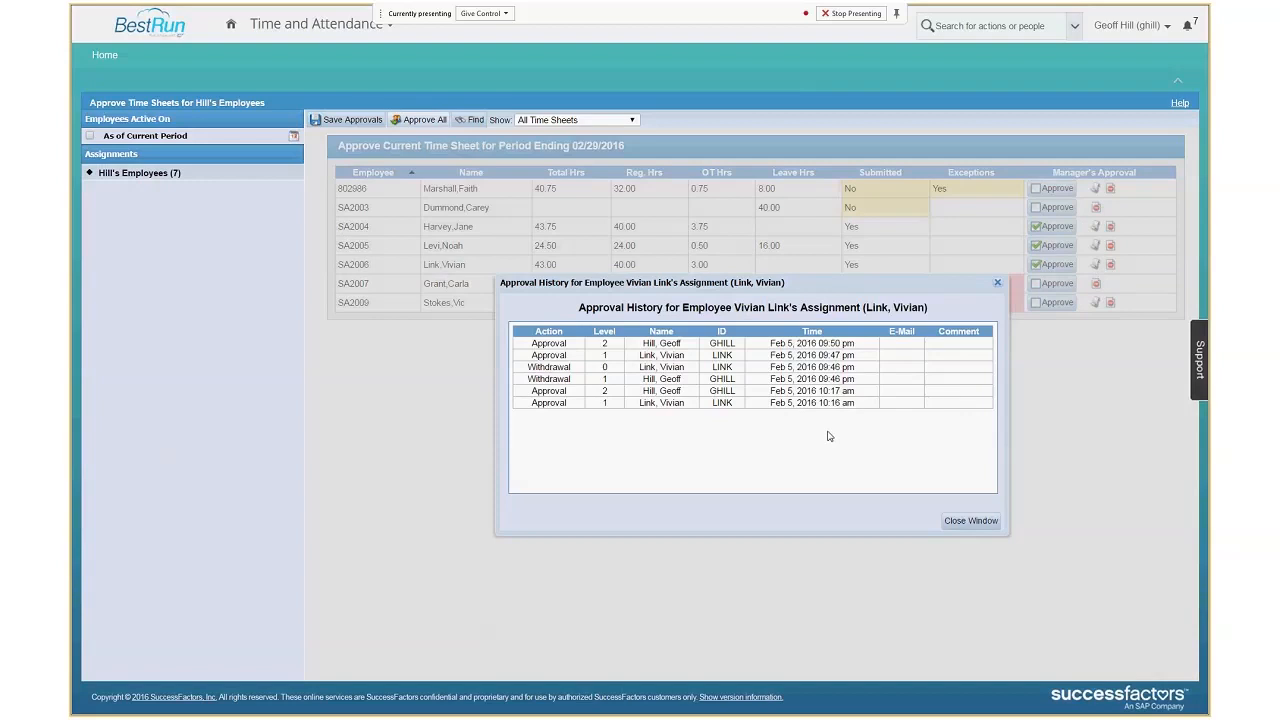
{"action": "left_click", "coordinate": [964, 523]}
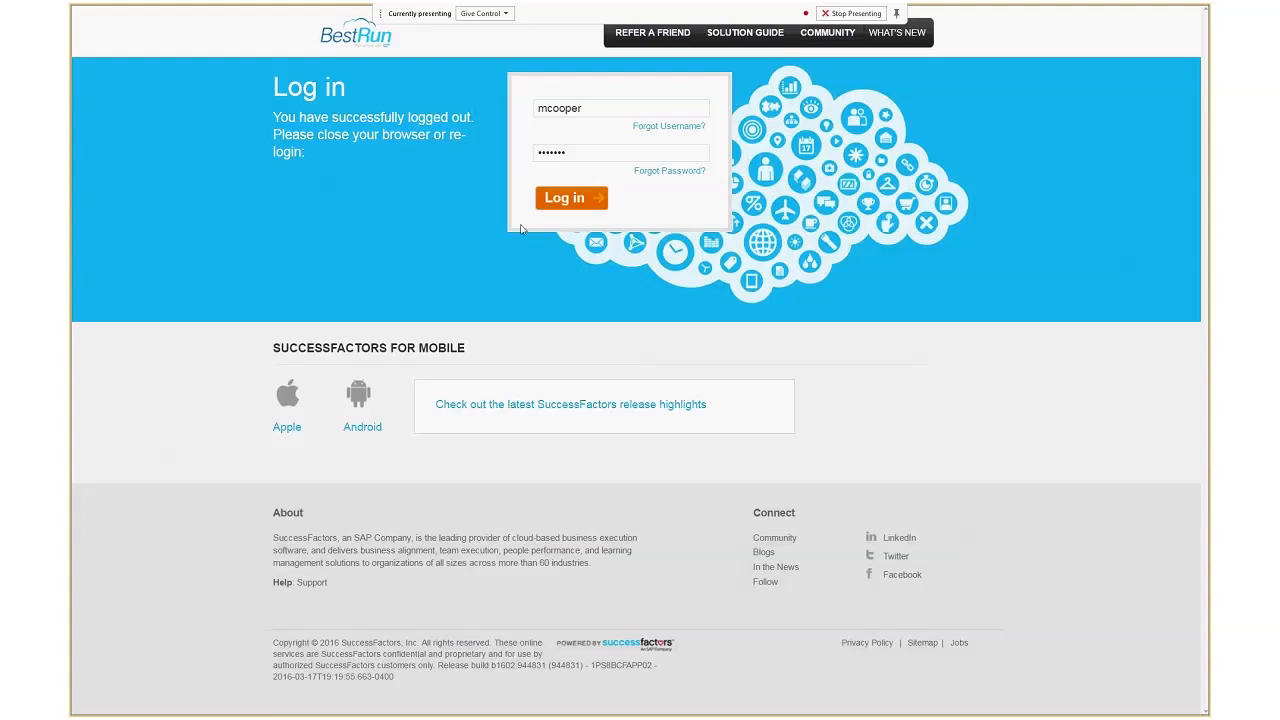
Log in with the VP Operations user's username and account password, and open Time and Attendance.
{"action": "left_click", "coordinate": [571, 198]}
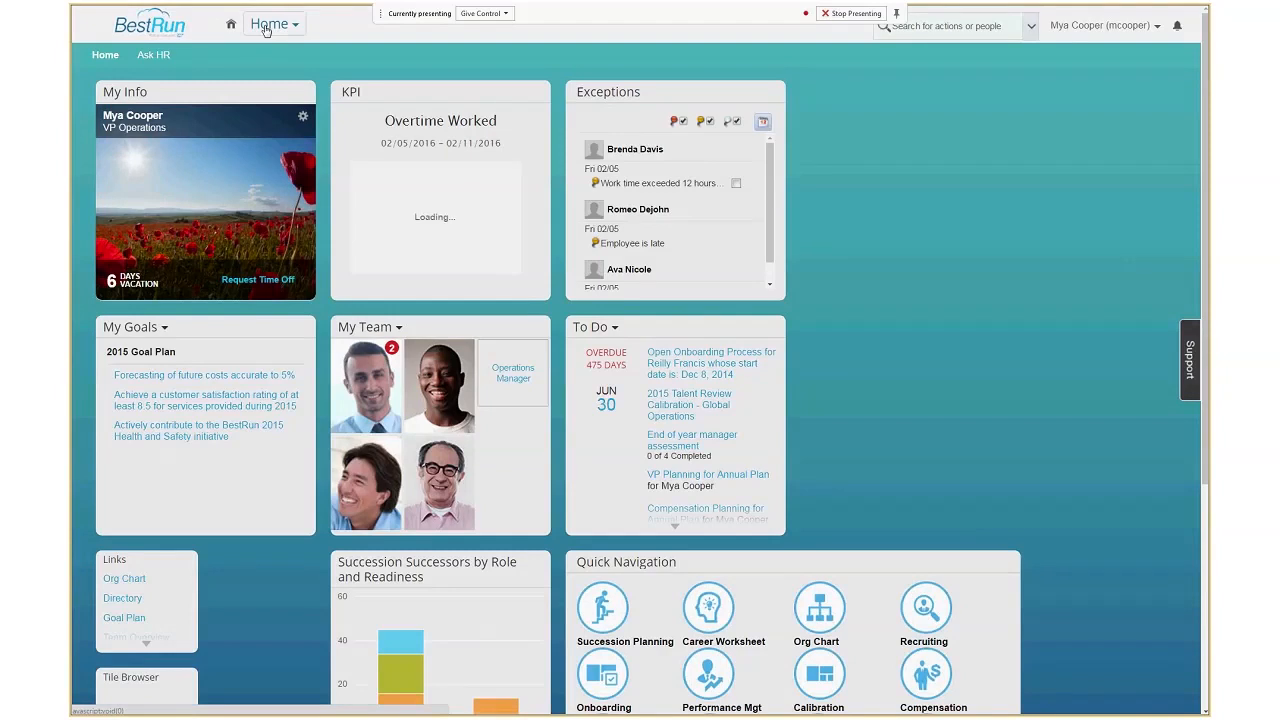
{"action": "left_click", "coordinate": [266, 31]}
{"action": "left_click", "coordinate": [285, 398]}
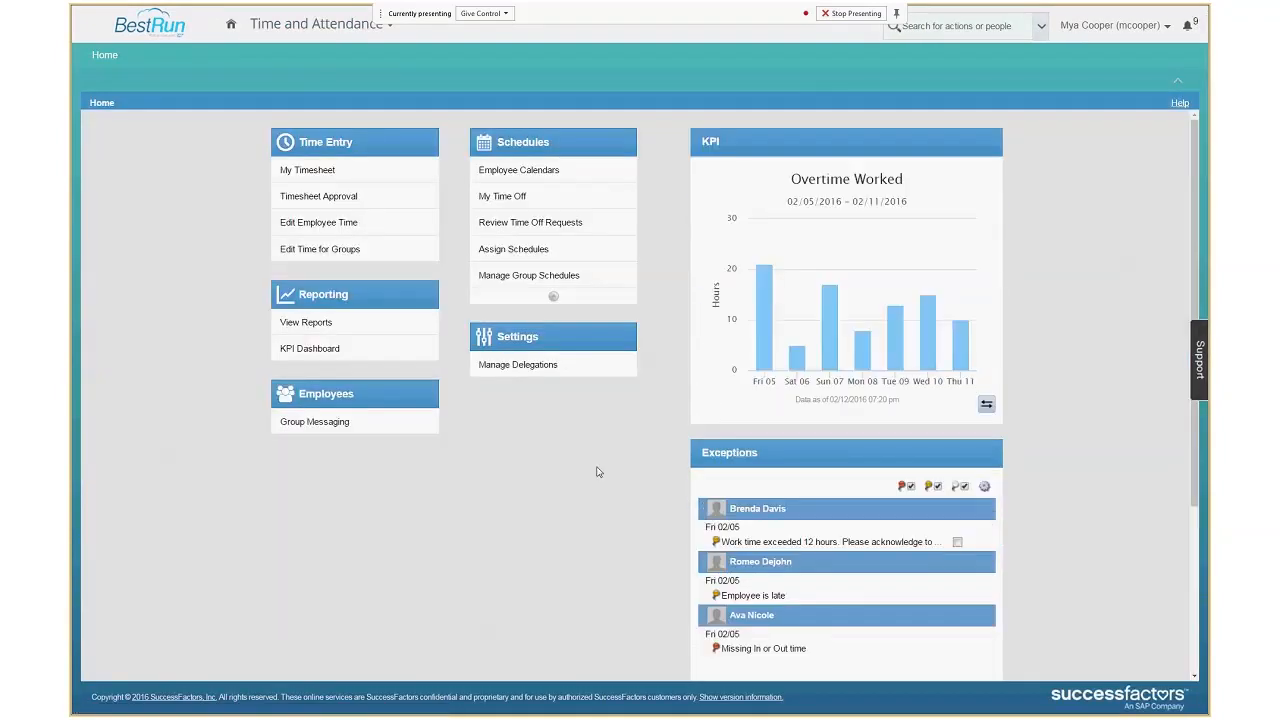
Open the timesheet behind the Fri 02/05 exception for work time over 12 hours and show its pay results in an enlarged pane.
{"action": "left_click", "coordinate": [770, 546]}
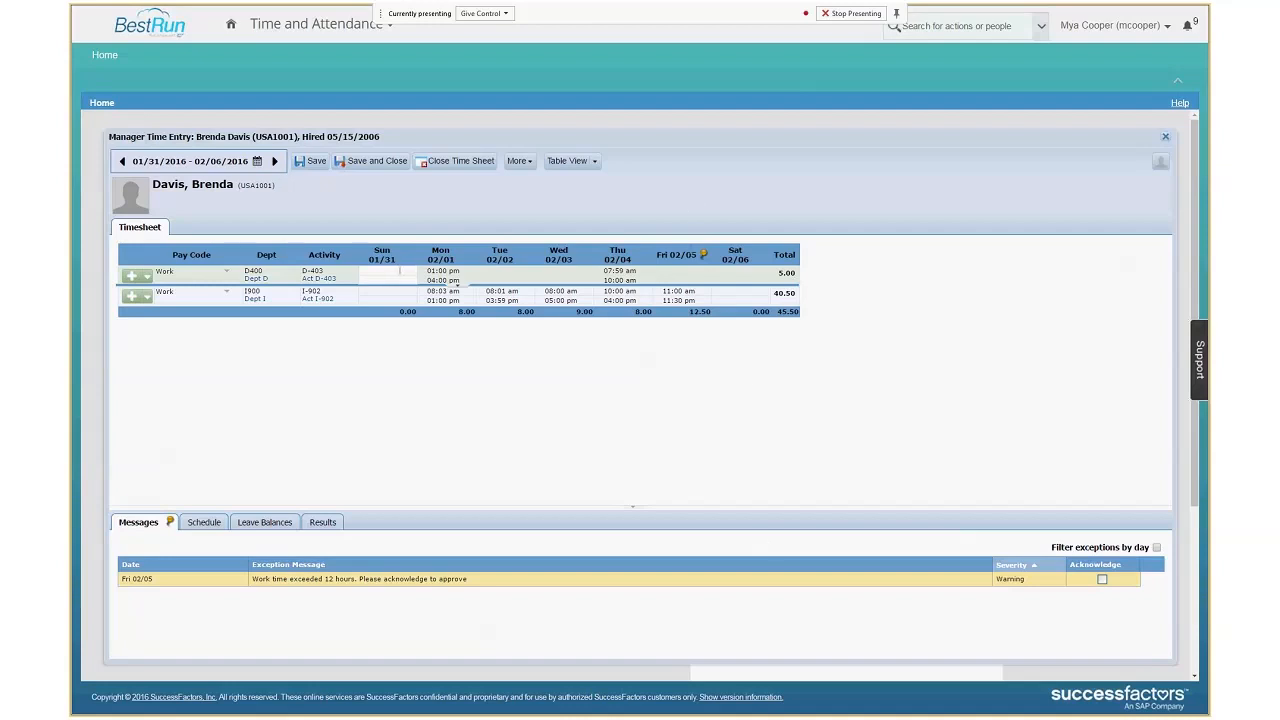
{"action": "mouse_move", "coordinate": [707, 256]}
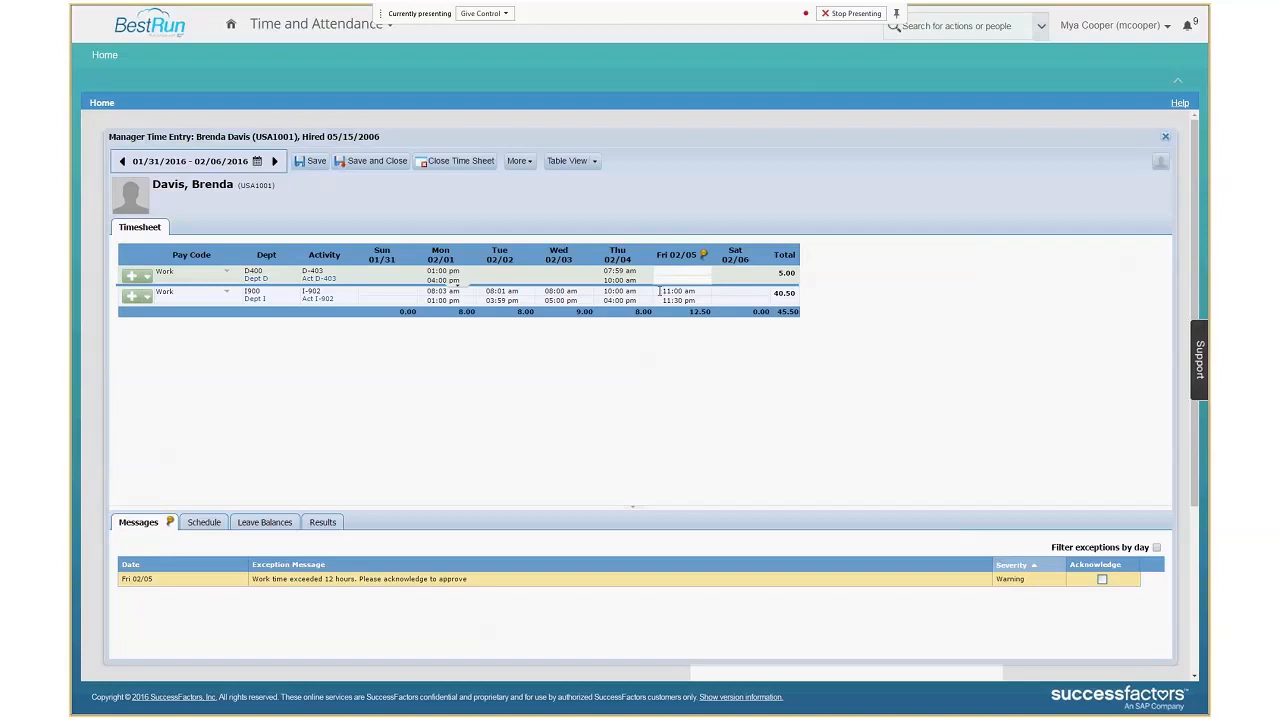
{"action": "left_click", "coordinate": [322, 522]}
{"action": "left_click_drag", "start_coordinate": [409, 508], "coordinate": [411, 327]}
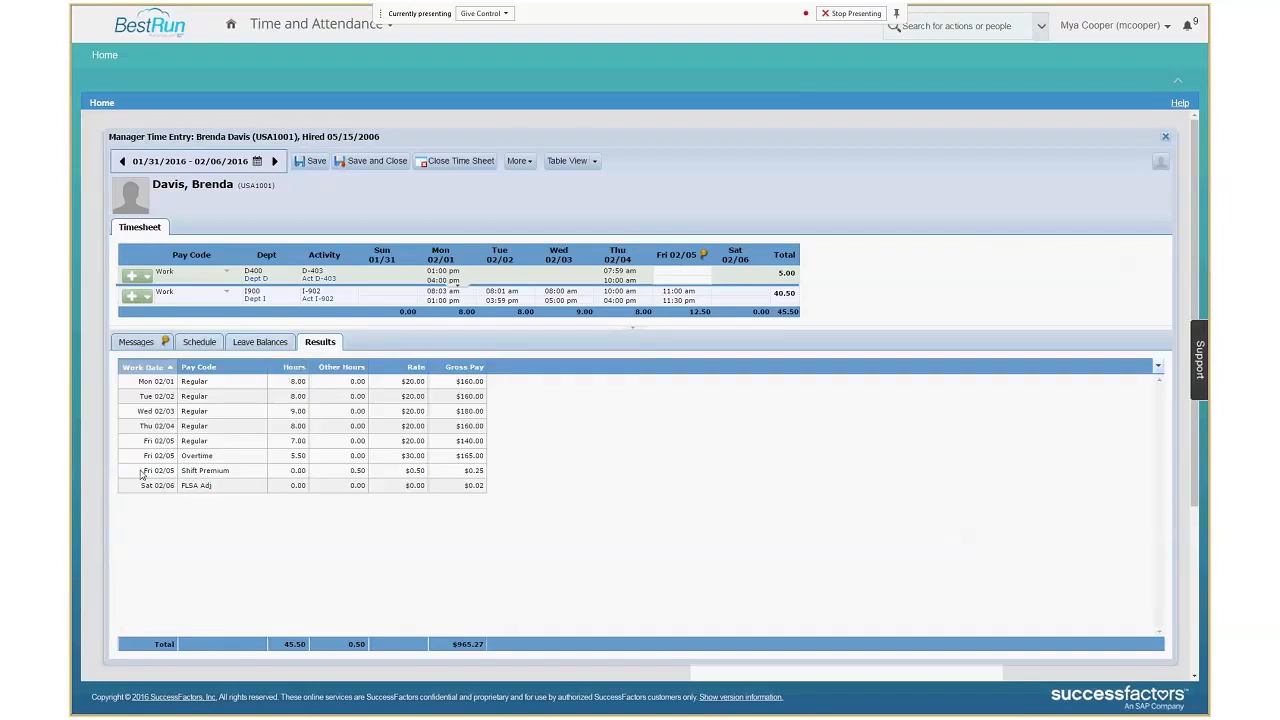
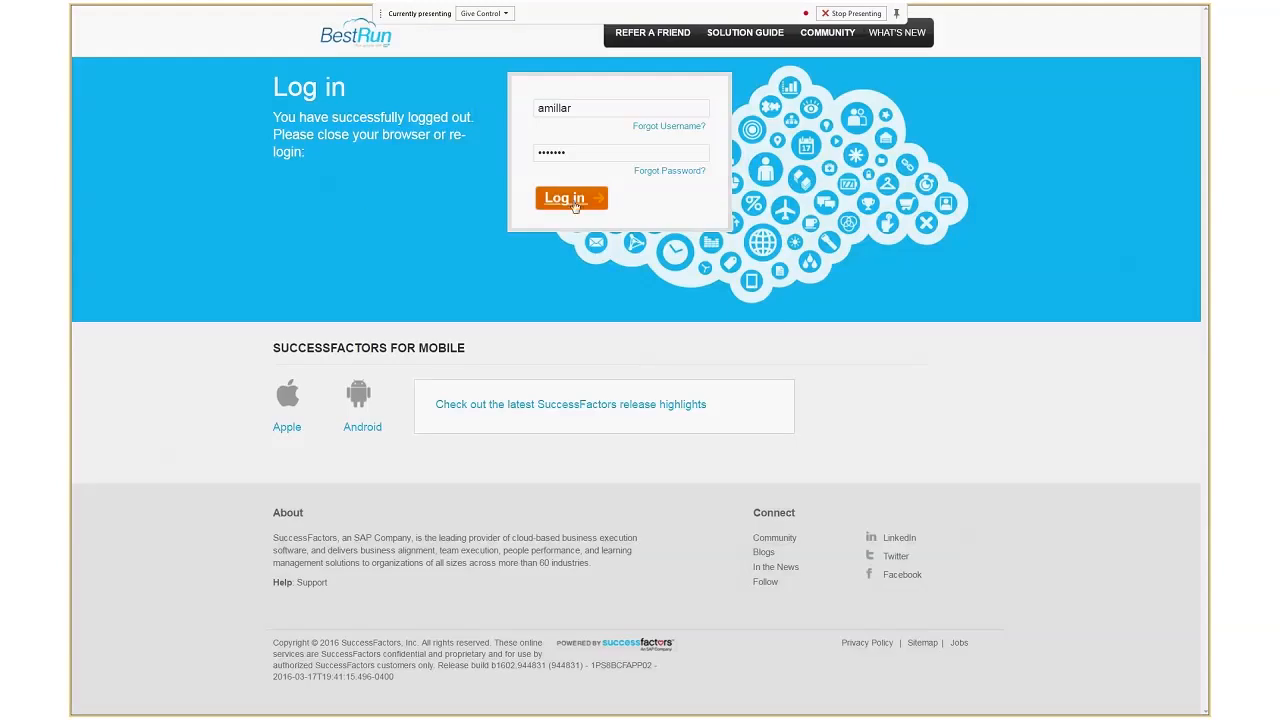
Log in as the Australian manager with the prefilled credentials and open Time and Attendance.
{"action": "left_click", "coordinate": [575, 203]}
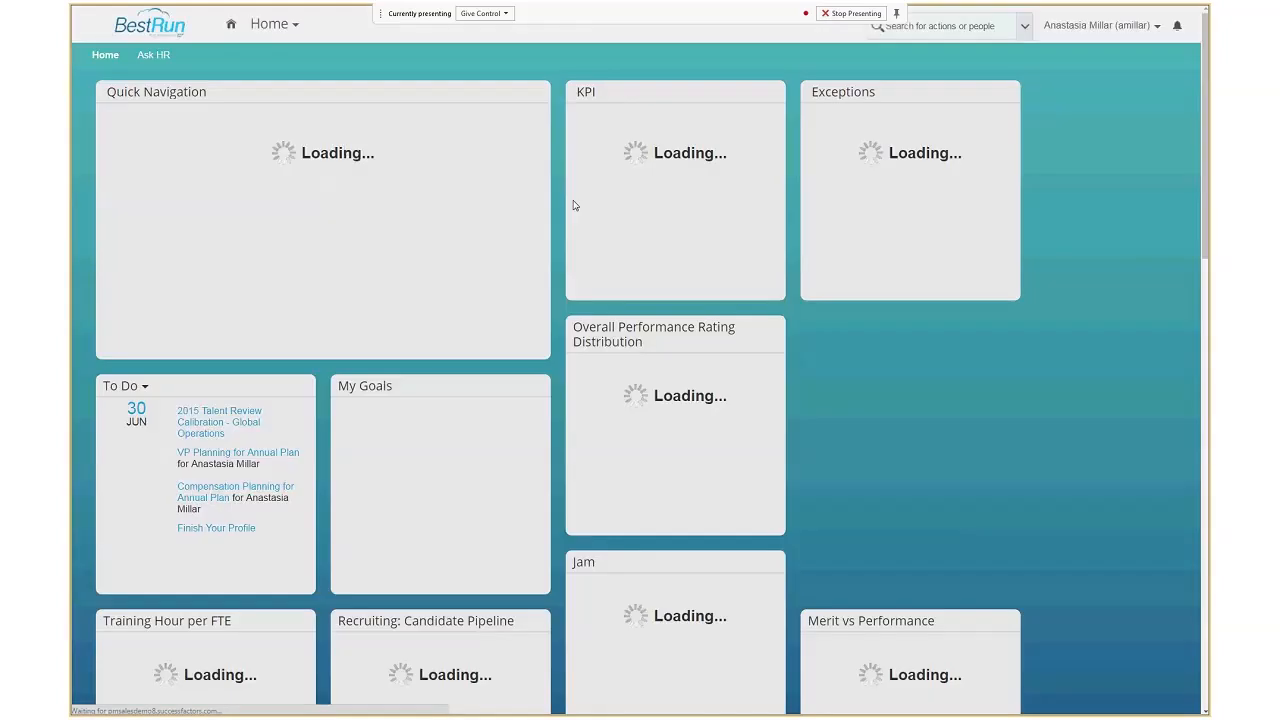
{"action": "left_click", "coordinate": [267, 30]}
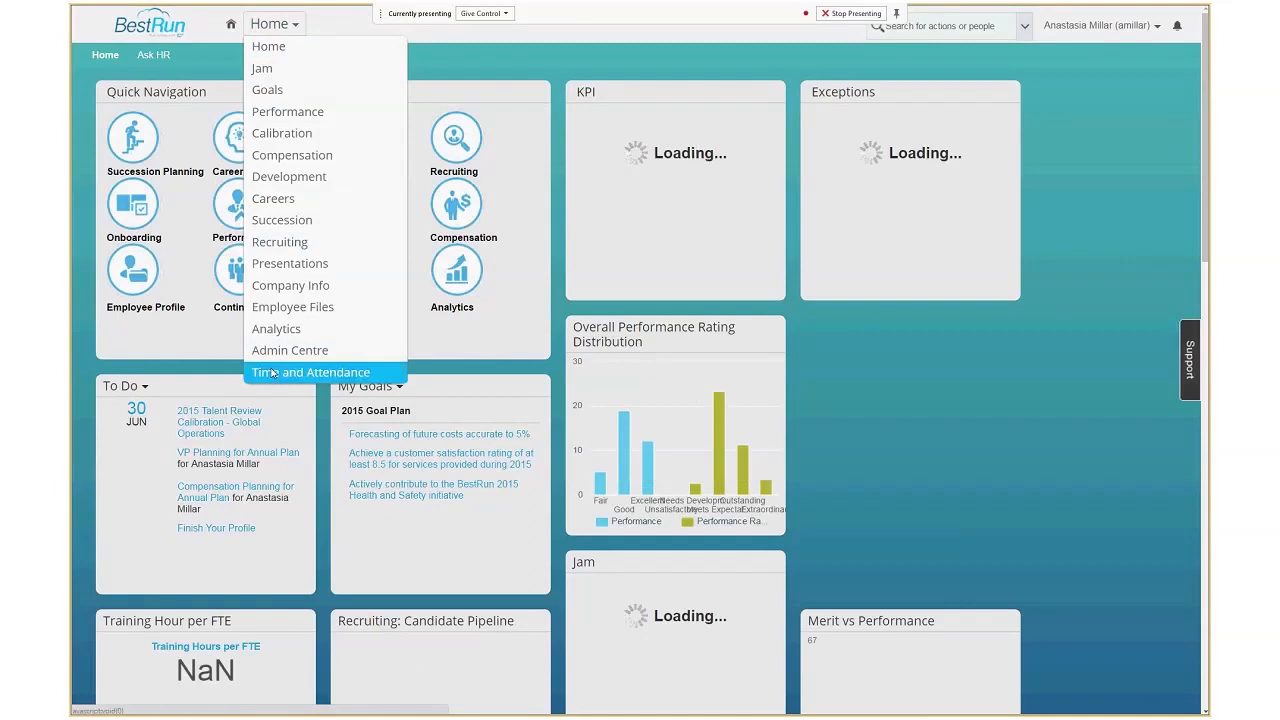
{"action": "left_click", "coordinate": [273, 373]}
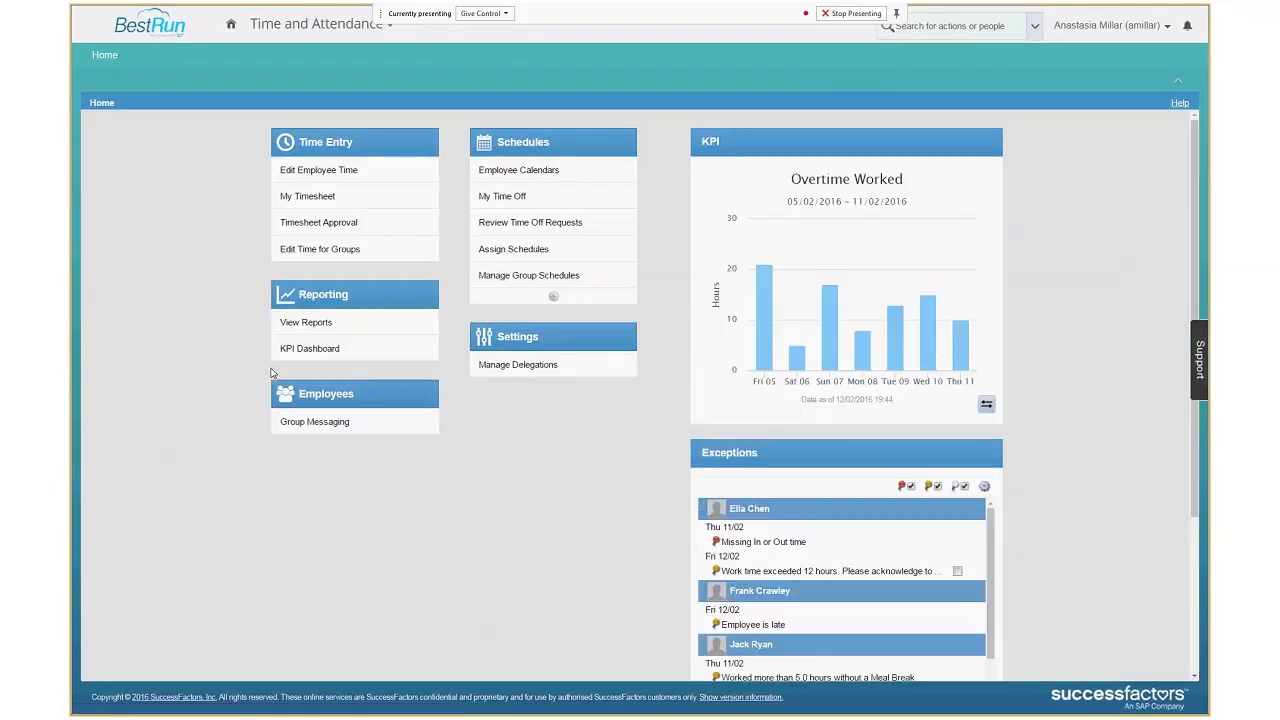
Open employee time editing and bring up the third listed employee's timesheet in the Australia Facilities group.
{"action": "left_click", "coordinate": [286, 172]}
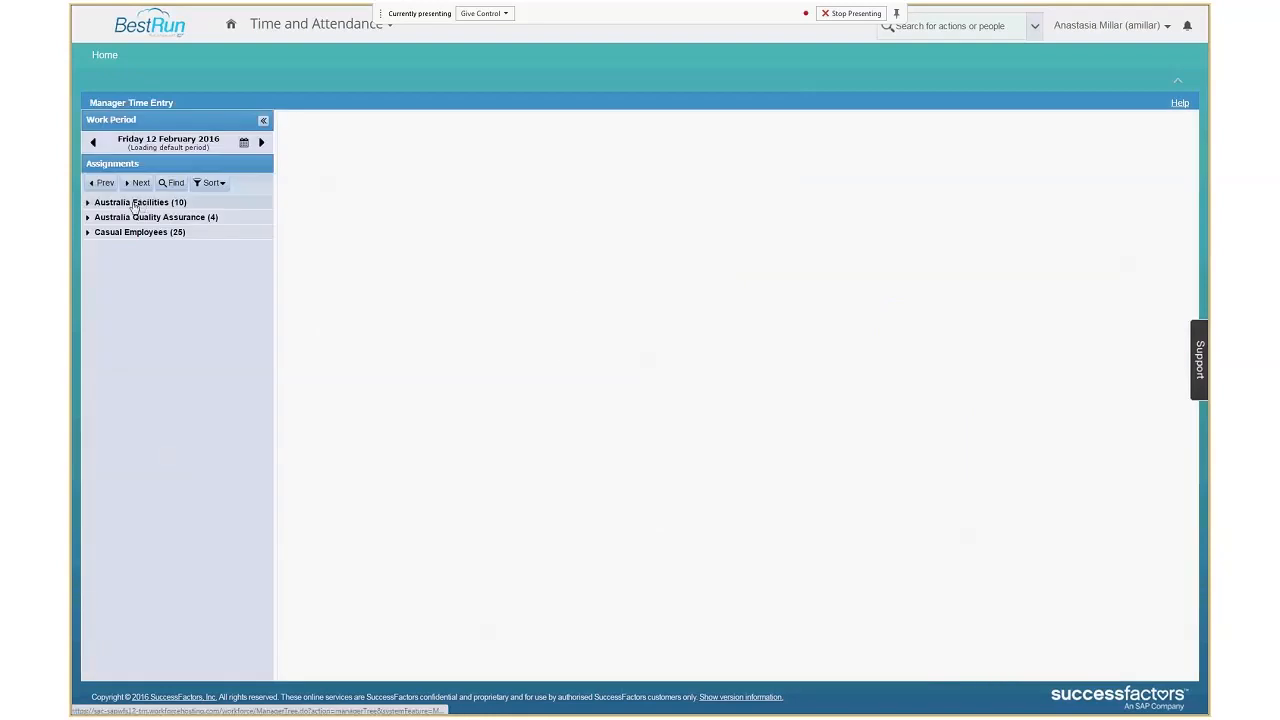
{"action": "left_click", "coordinate": [135, 203]}
{"action": "left_click", "coordinate": [140, 244]}
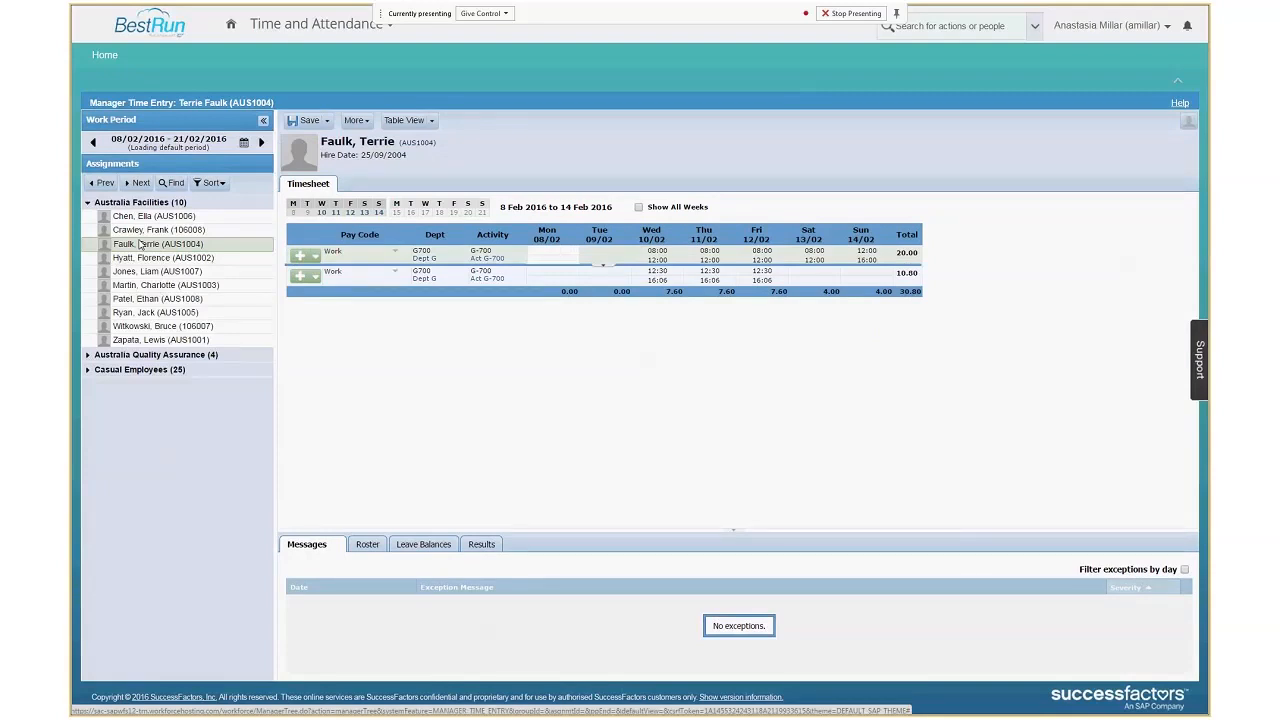
View the employee's 15–21 Feb week, show all weeks together briefly, and return to the 8–14 Feb week.
{"action": "left_click", "coordinate": [446, 214]}
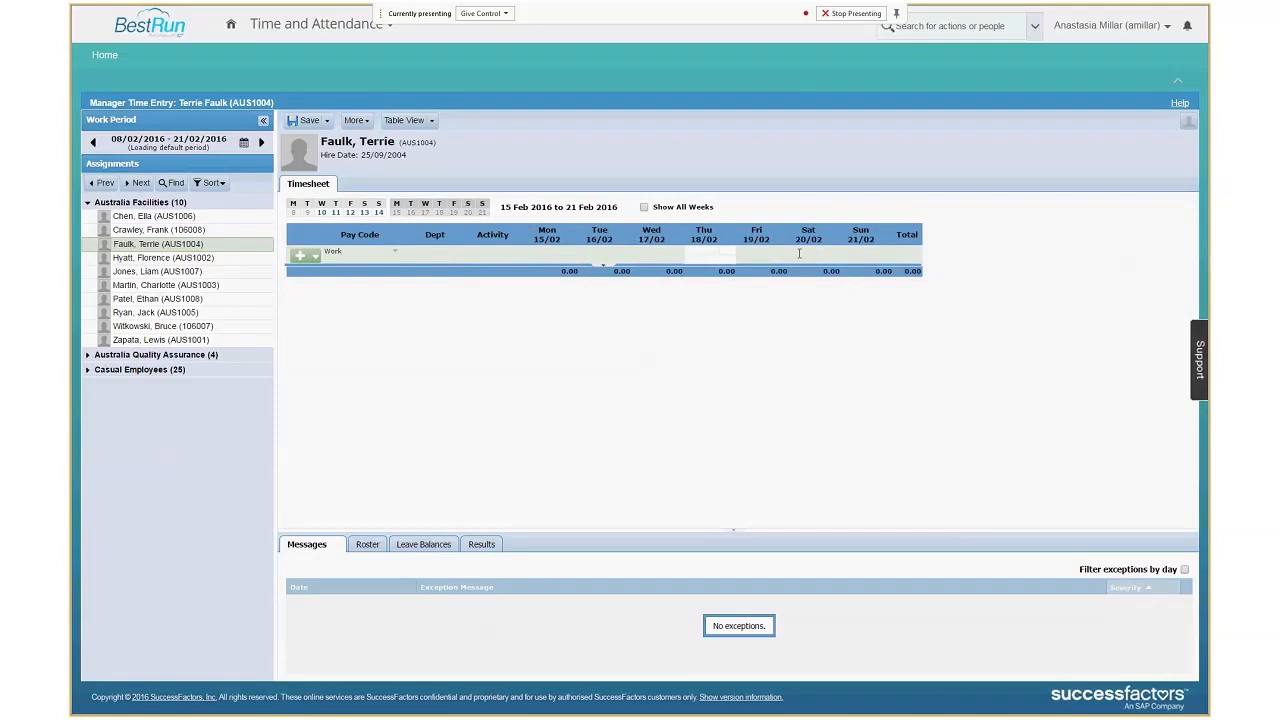
{"action": "left_click", "coordinate": [644, 207]}
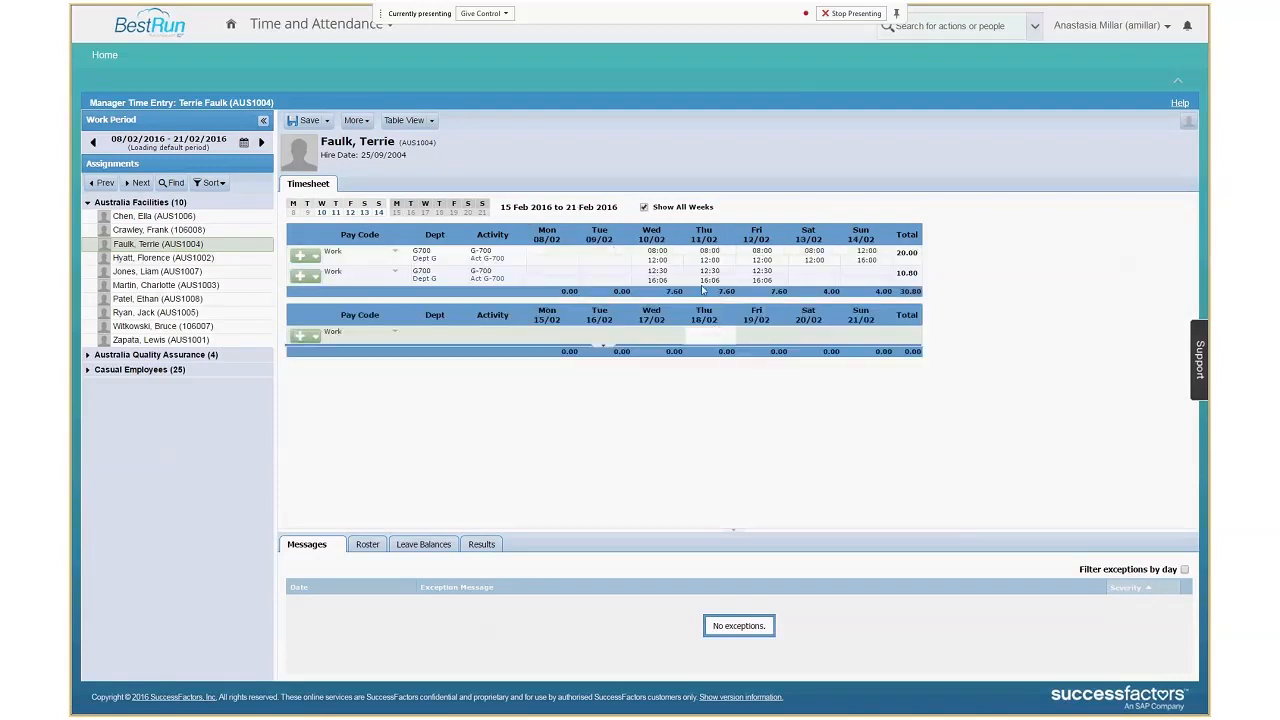
{"action": "left_click", "coordinate": [644, 208]}
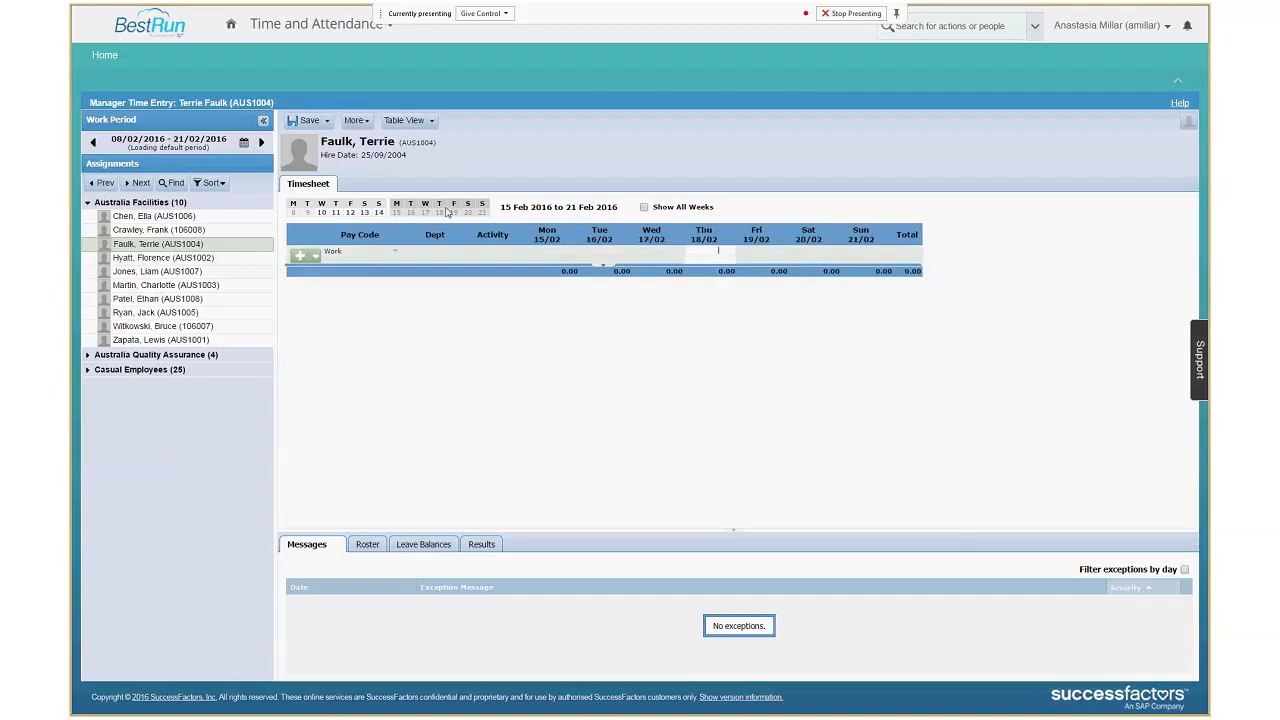
{"action": "left_click", "coordinate": [365, 212]}
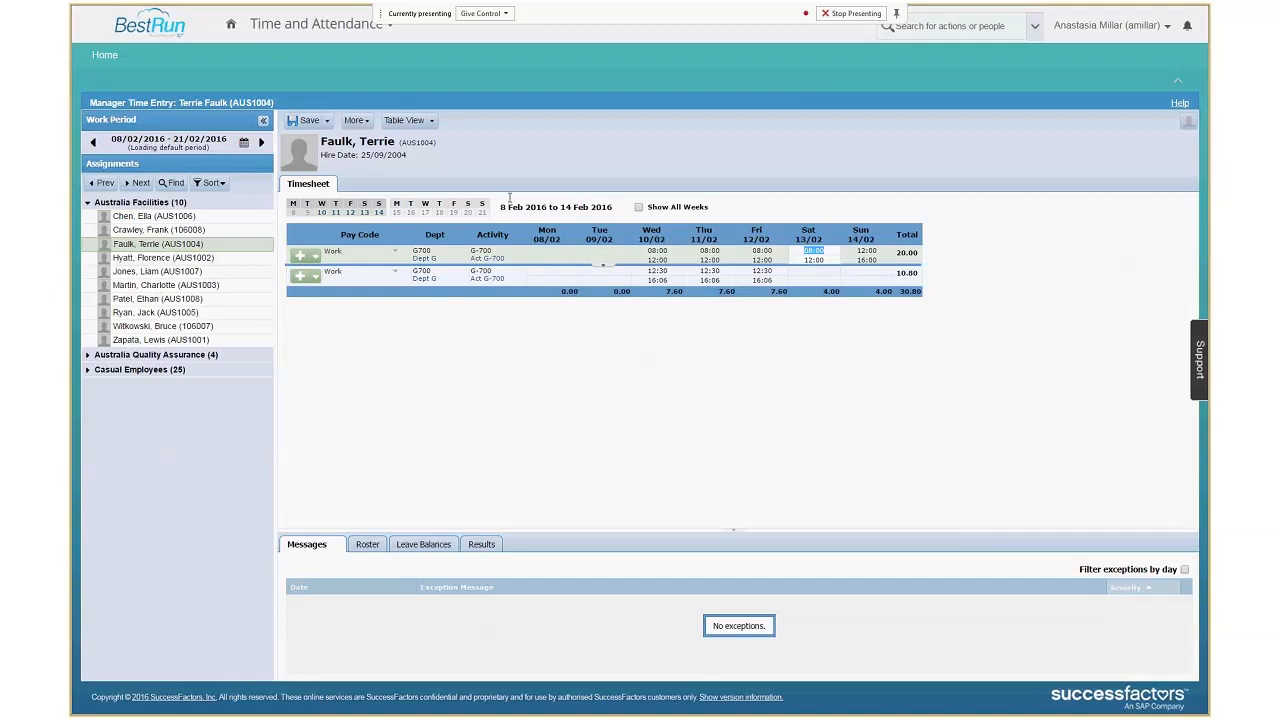
Show the pay results for the 8–14 Feb week in an enlarged pane below the timesheet.
{"action": "left_click", "coordinate": [485, 545]}
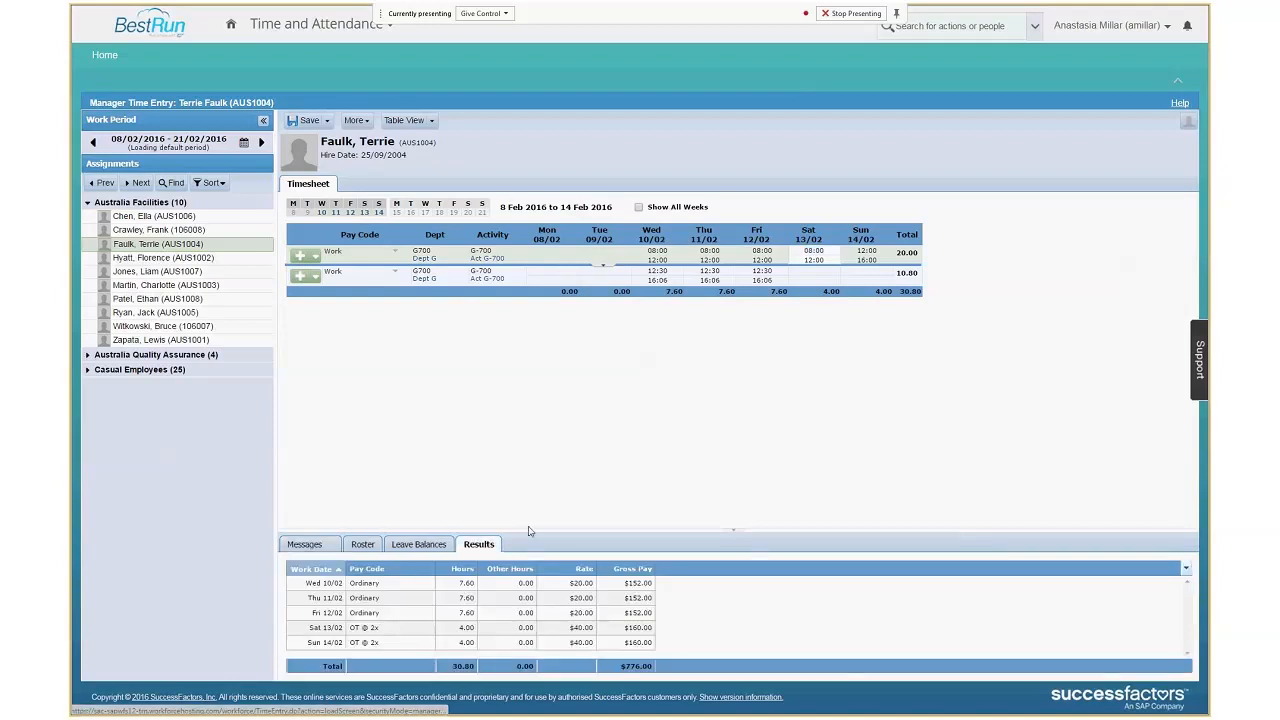
{"action": "left_click_drag", "start_coordinate": [523, 529], "coordinate": [521, 300]}
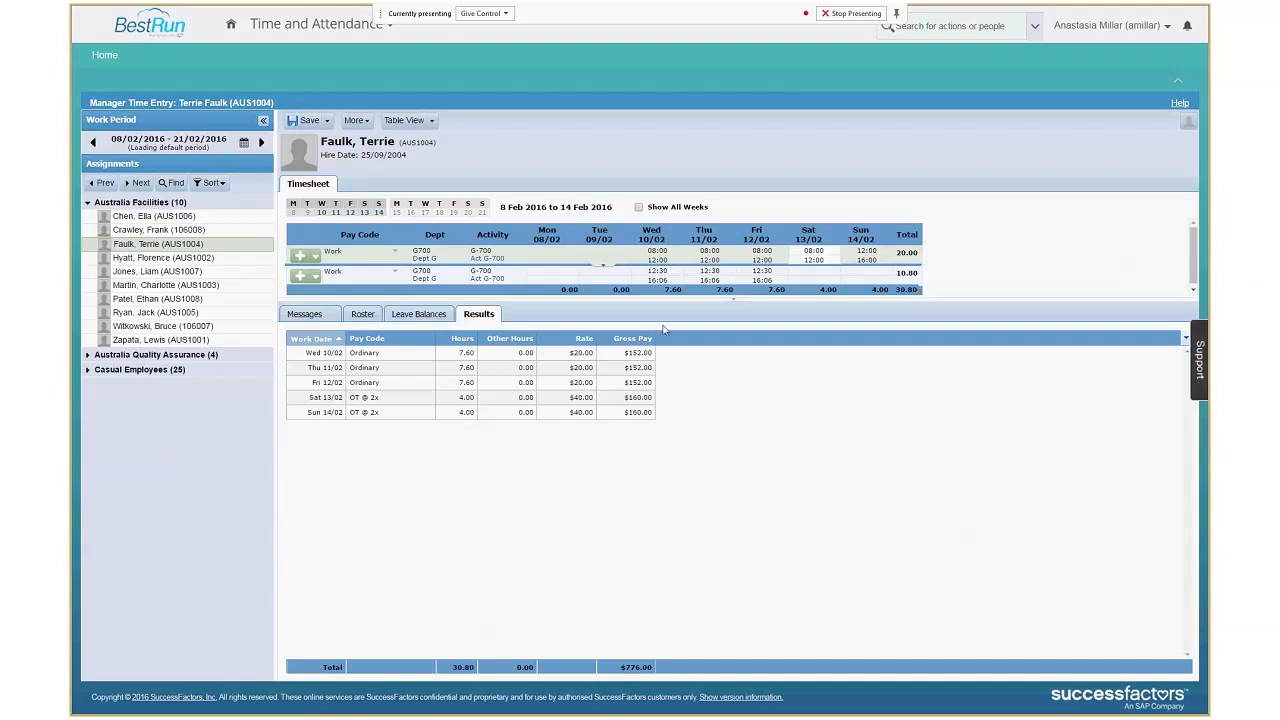
{"action": "left_click_drag", "start_coordinate": [665, 299], "coordinate": [643, 330]}
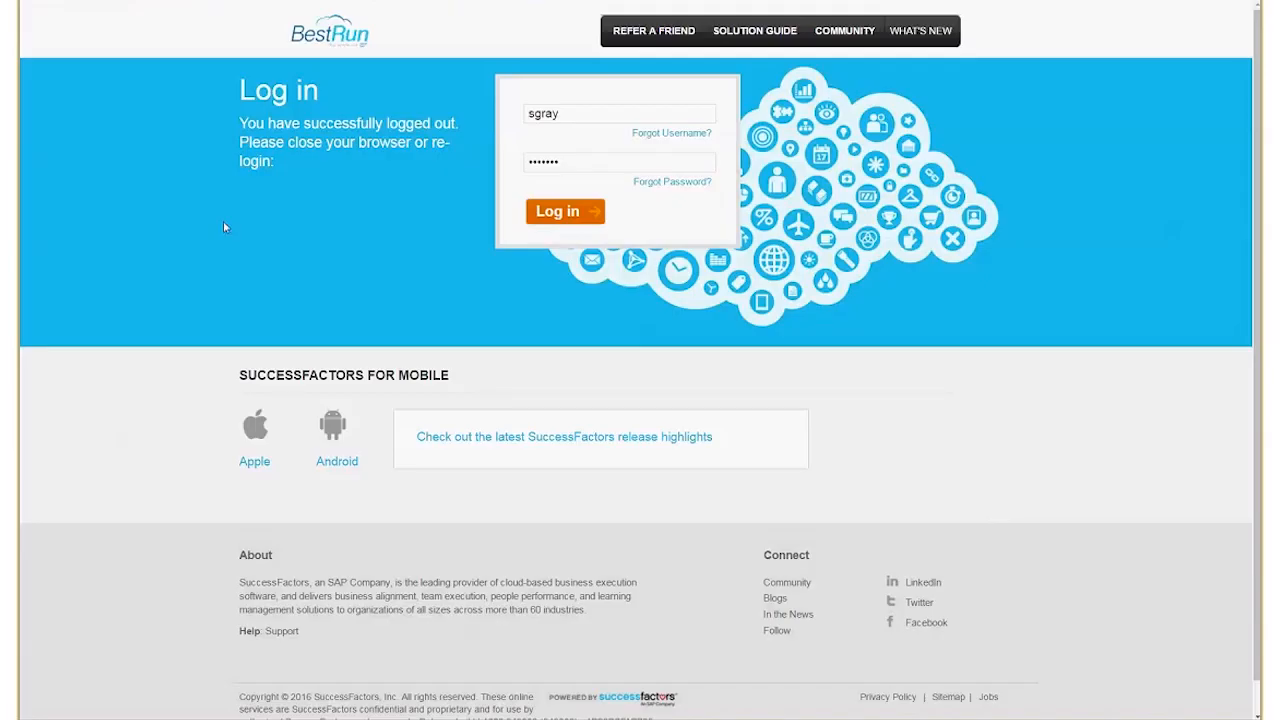
Log in as the UK manager with the prefilled credentials and open Time and Attendance.
{"action": "left_click", "coordinate": [534, 221]}
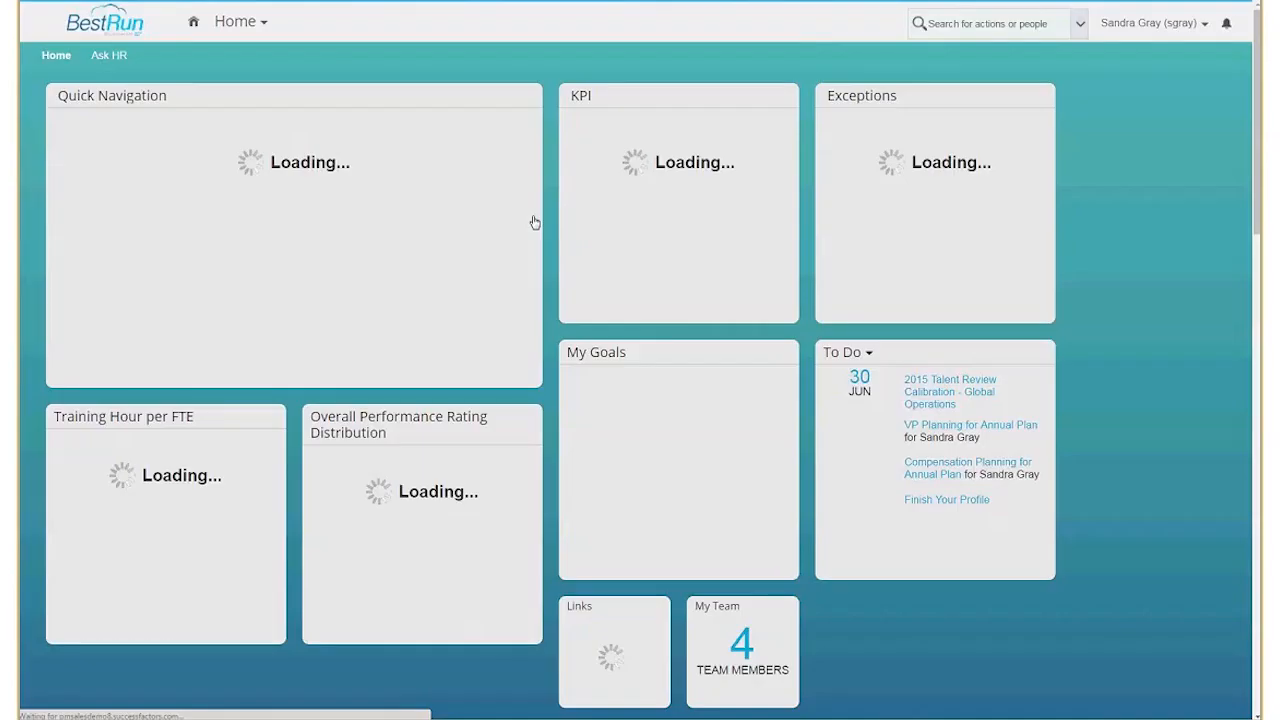
{"action": "left_click", "coordinate": [233, 21]}
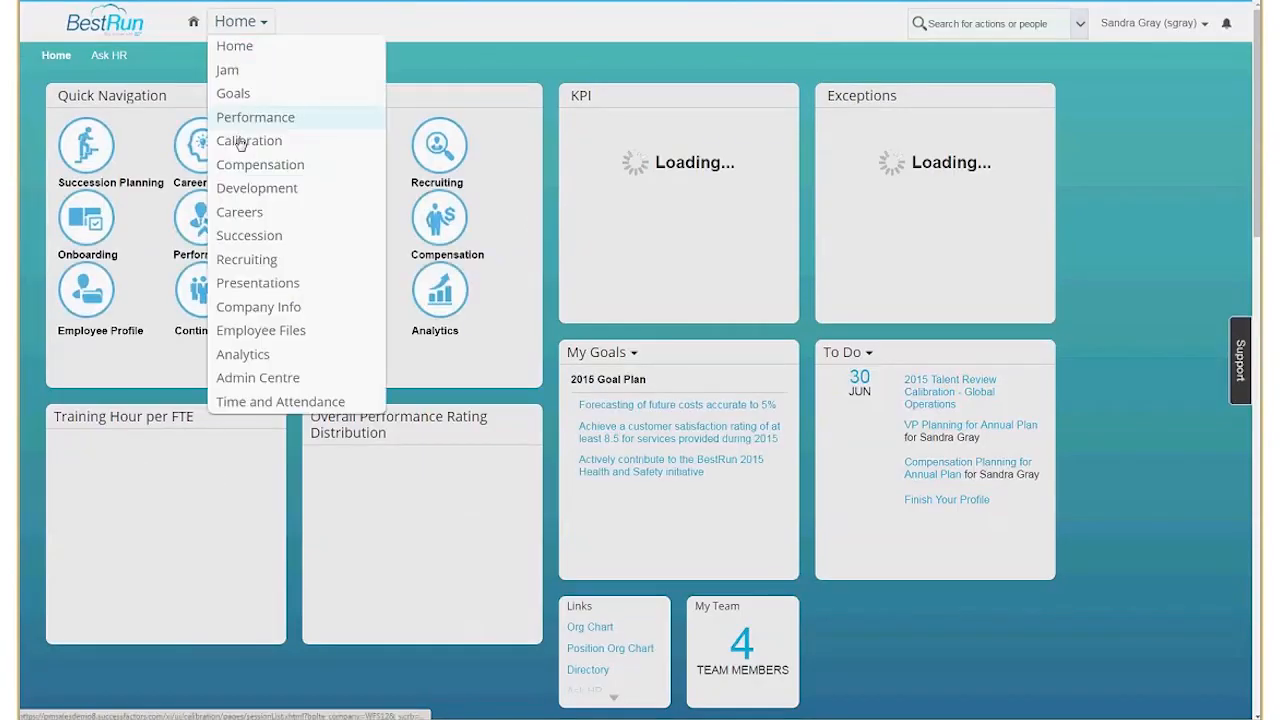
{"action": "left_click", "coordinate": [262, 401]}
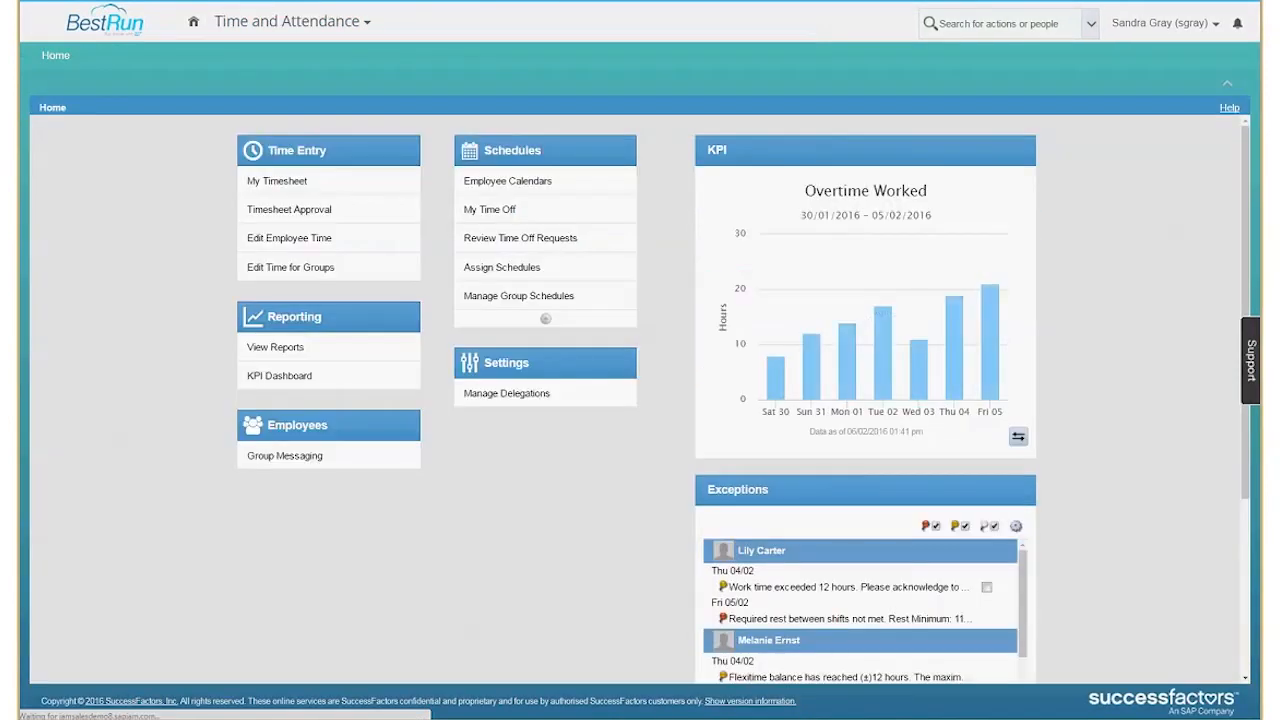
Open the timesheet behind the Fri 05/02 required-rest exception, inspect the flagged Friday and Thursday entries, and open the work pattern.
{"action": "left_click", "coordinate": [757, 628]}
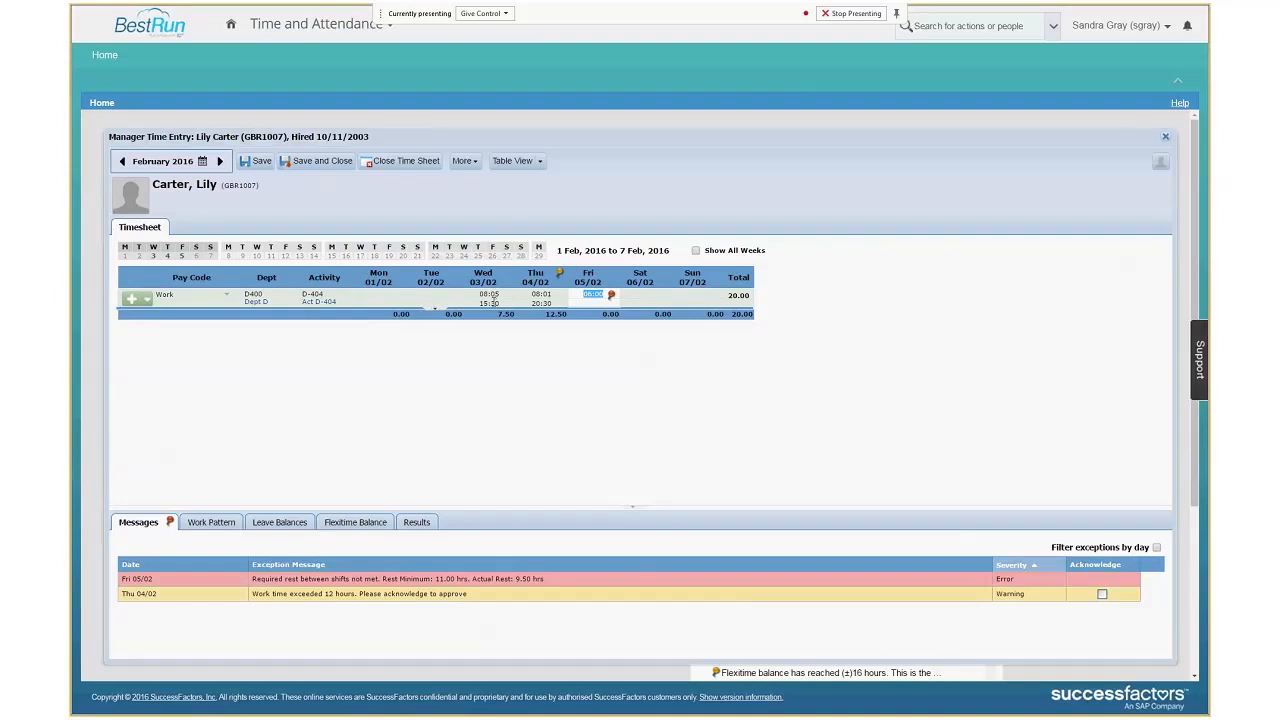
{"action": "left_click", "coordinate": [613, 299]}
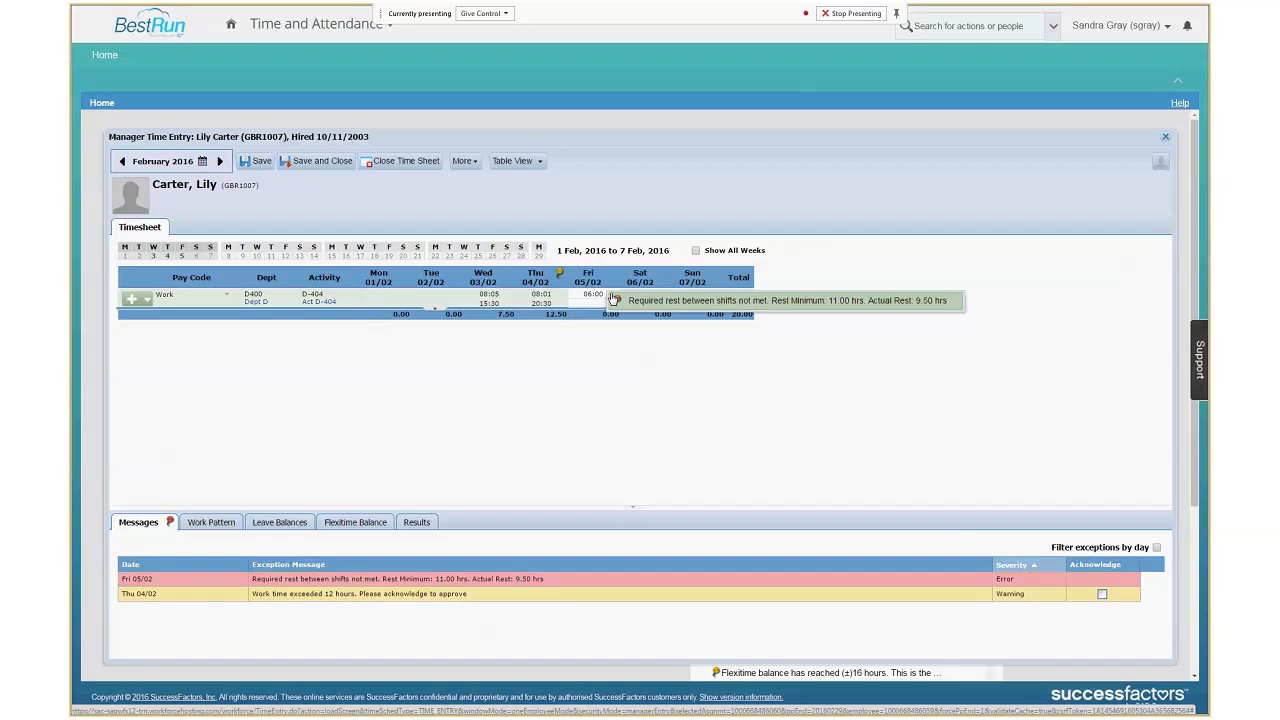
{"action": "left_click", "coordinate": [587, 301]}
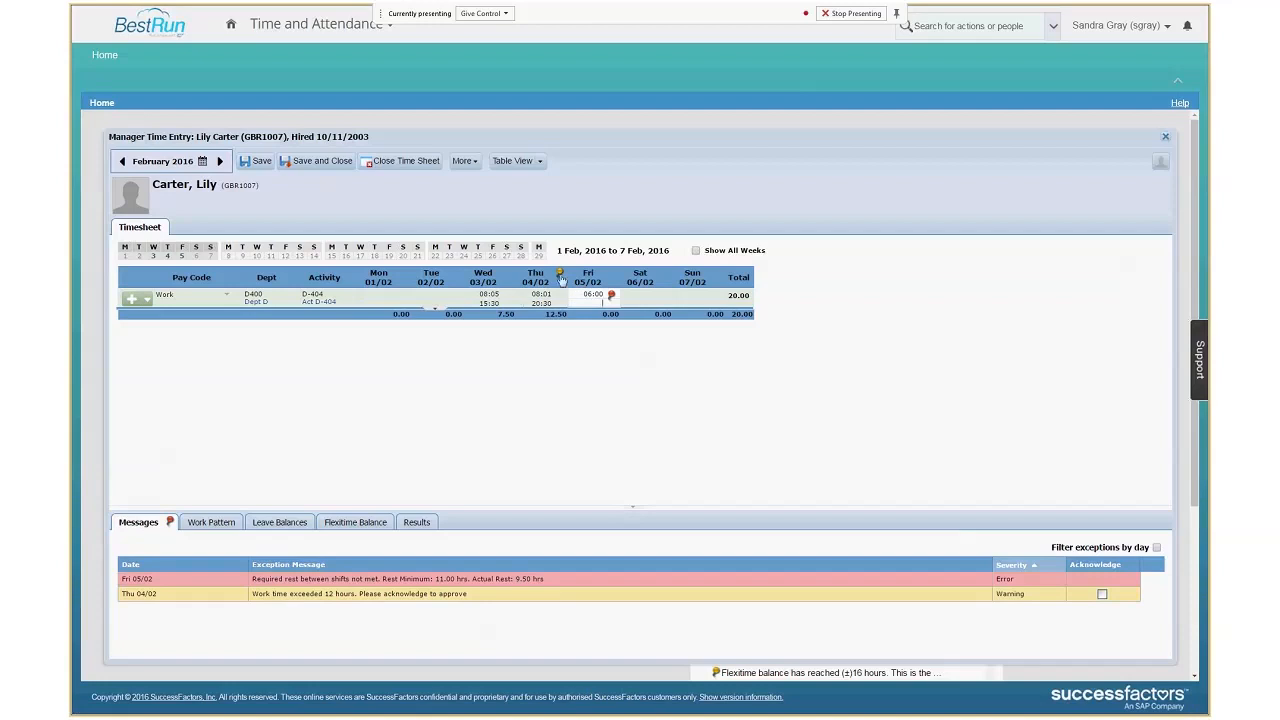
{"action": "mouse_move", "coordinate": [560, 276]}
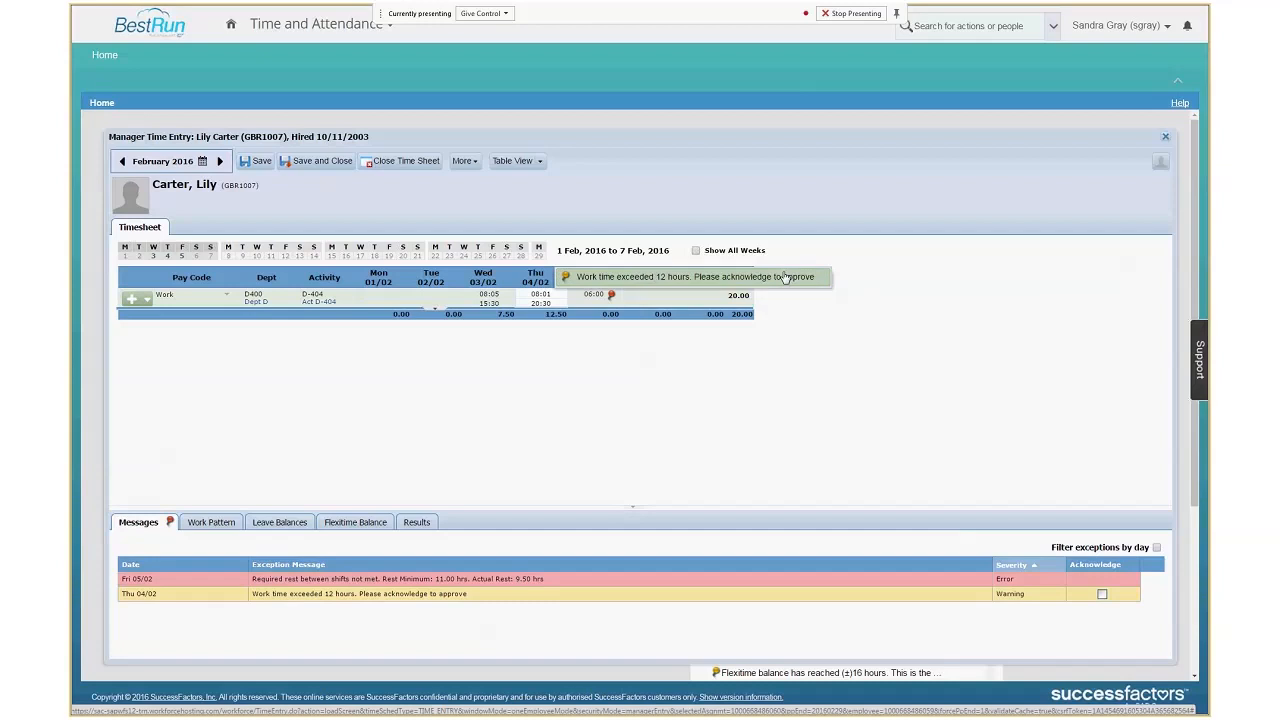
{"action": "left_click", "coordinate": [529, 301]}
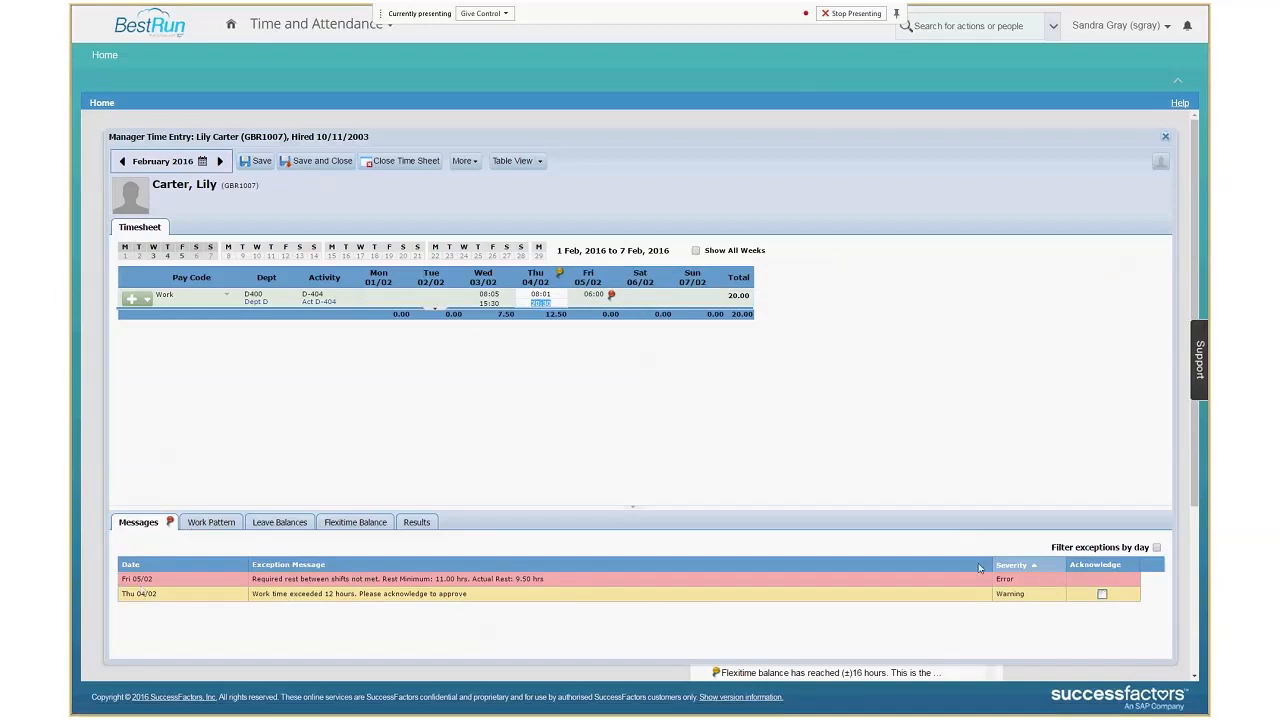
{"action": "left_click", "coordinate": [202, 524]}
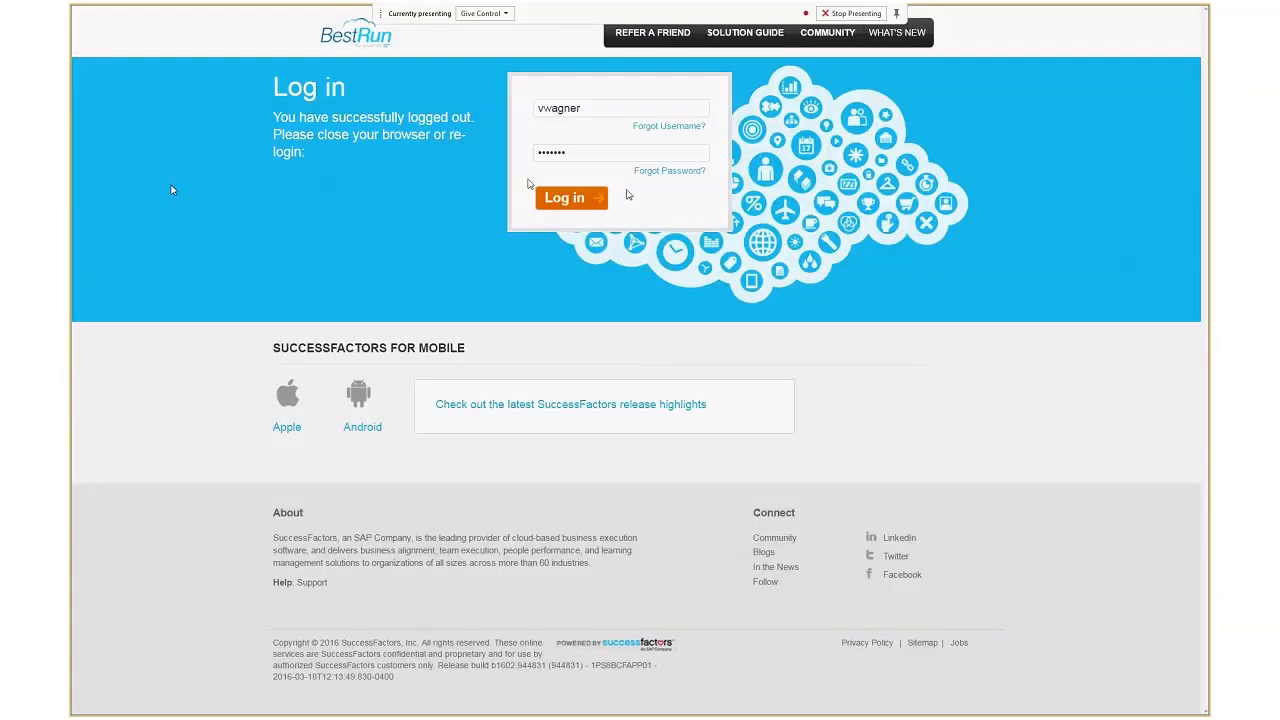
Log in as the German manager with the prefilled credentials and open Time and Attendance.
{"action": "left_click", "coordinate": [561, 200]}
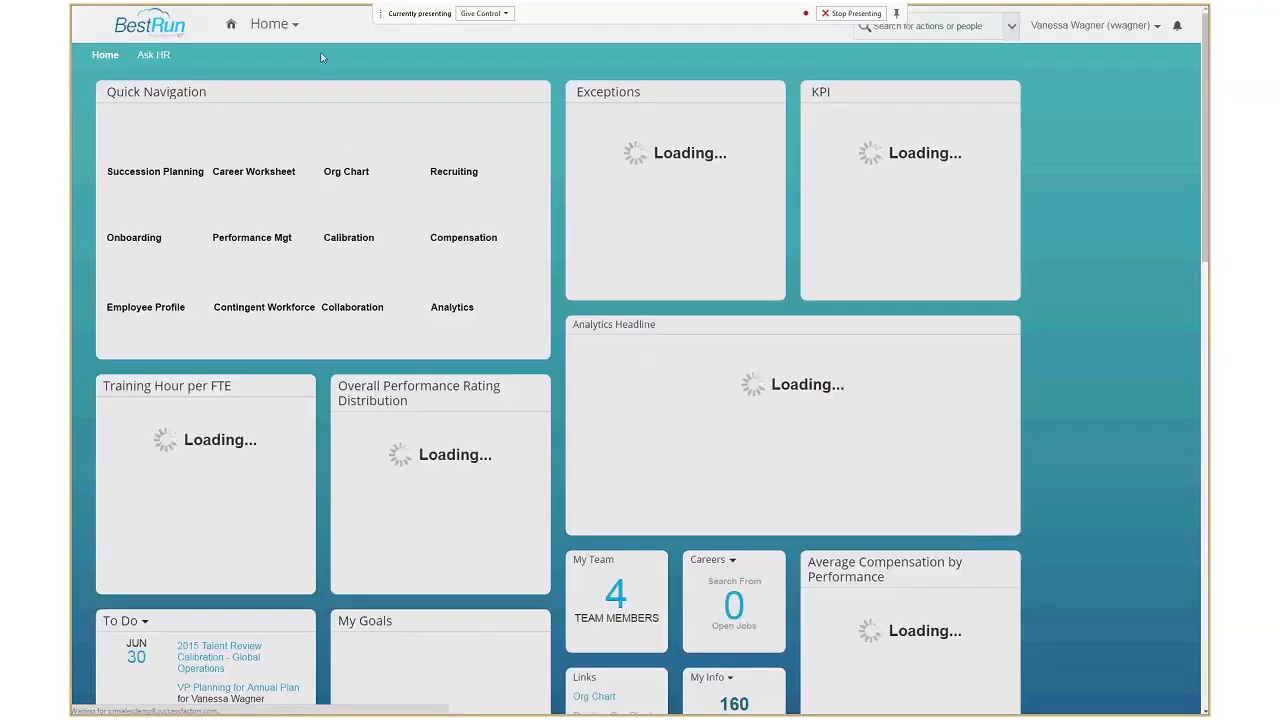
{"action": "left_click", "coordinate": [296, 27]}
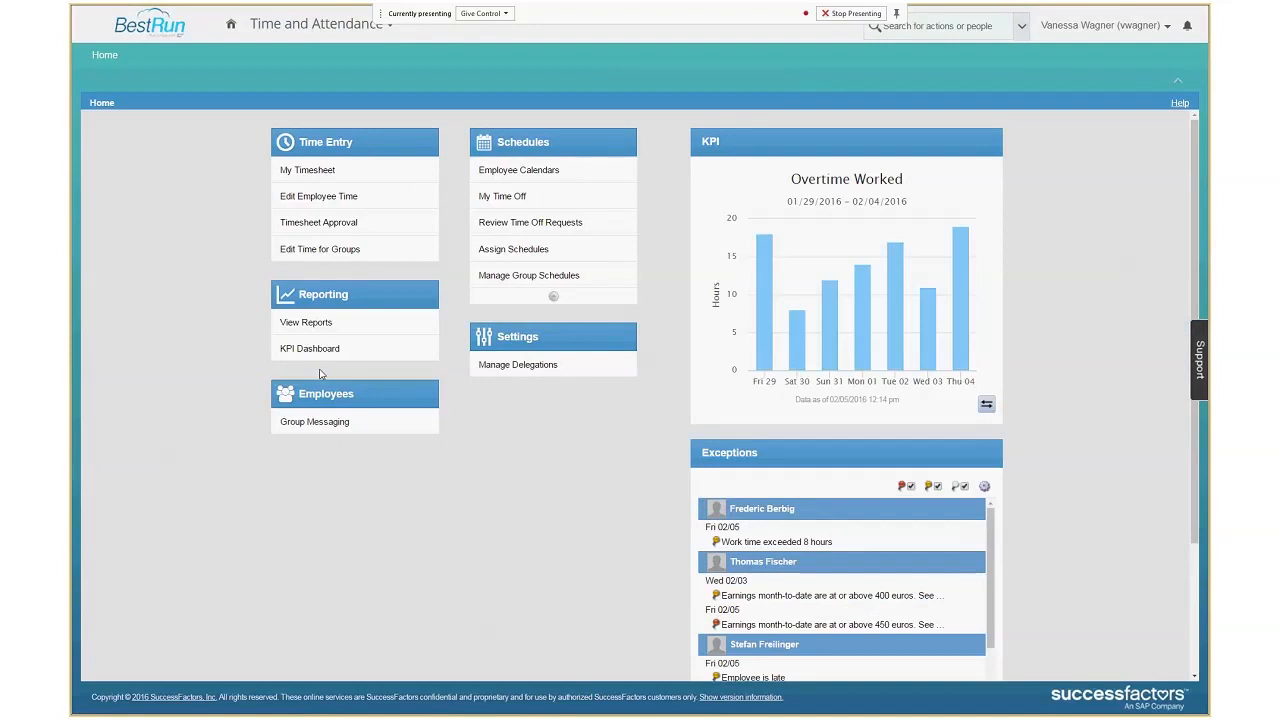
Open the timesheet behind the Fri 02/05 exception for work time over 8 hours, inspect its flag, and show the monthly earnings.
{"action": "mouse_move", "coordinate": [750, 545]}
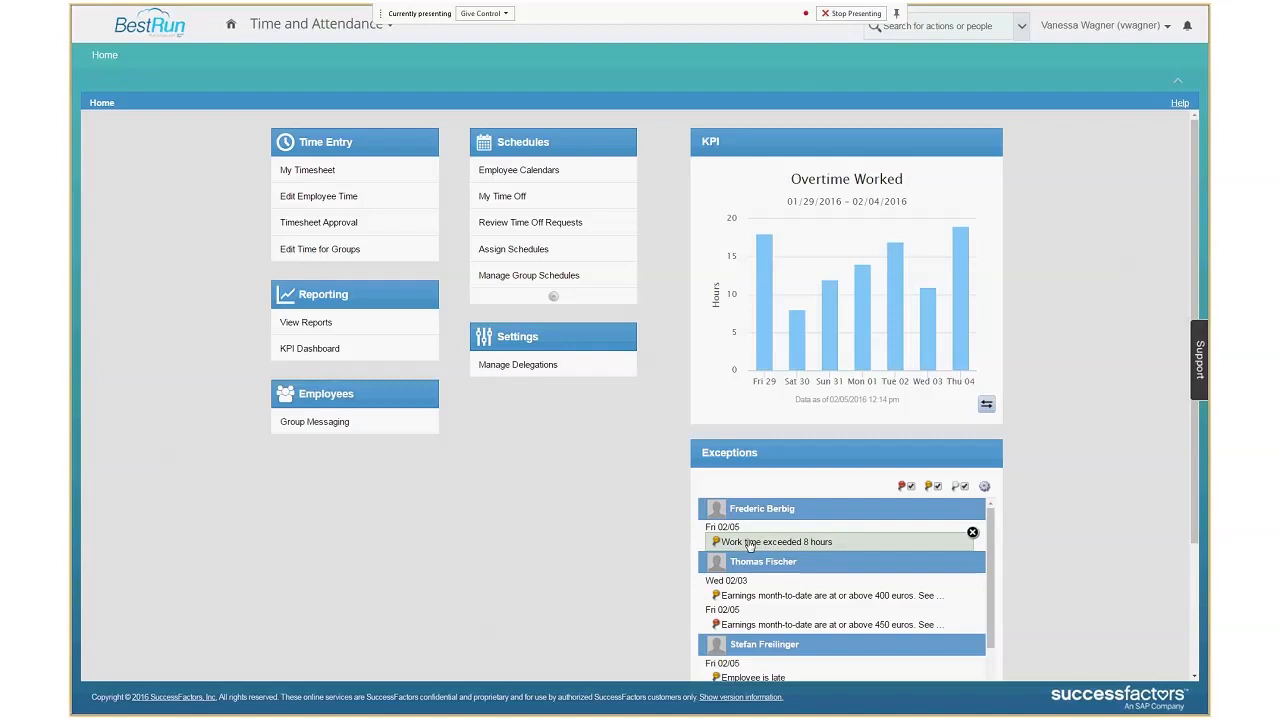
{"action": "left_click", "coordinate": [750, 545]}
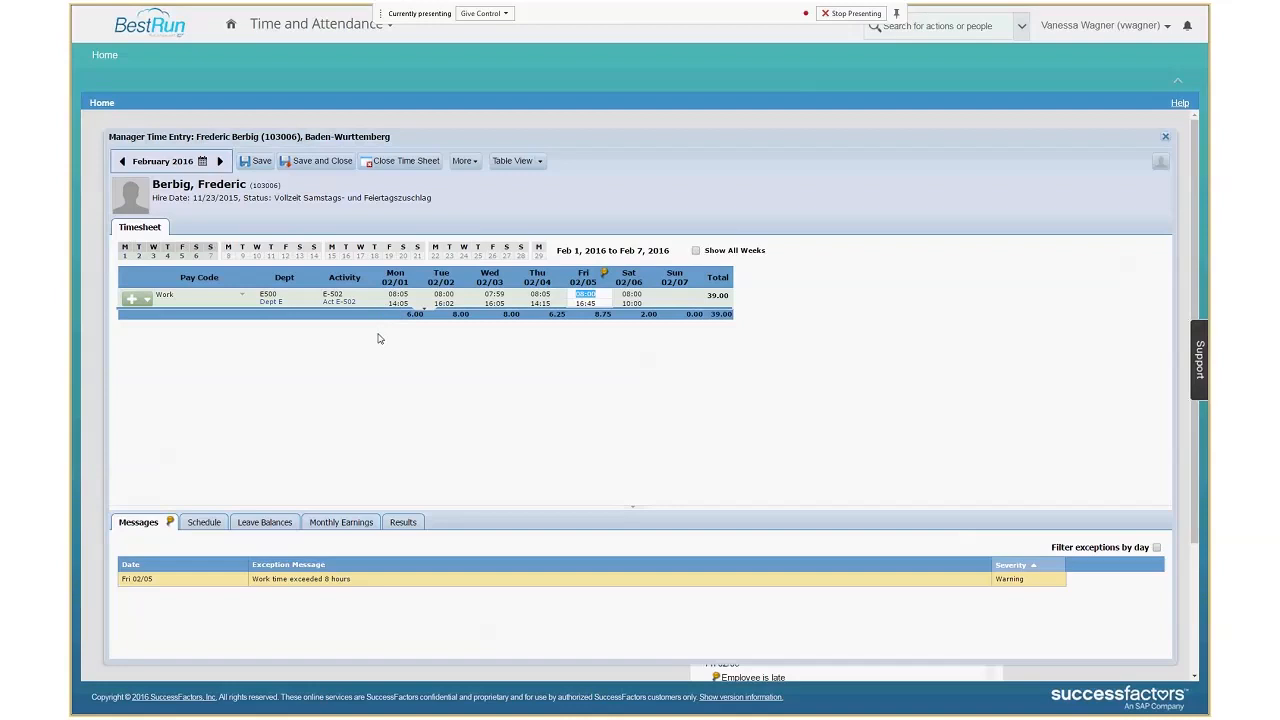
{"action": "left_click", "coordinate": [606, 275]}
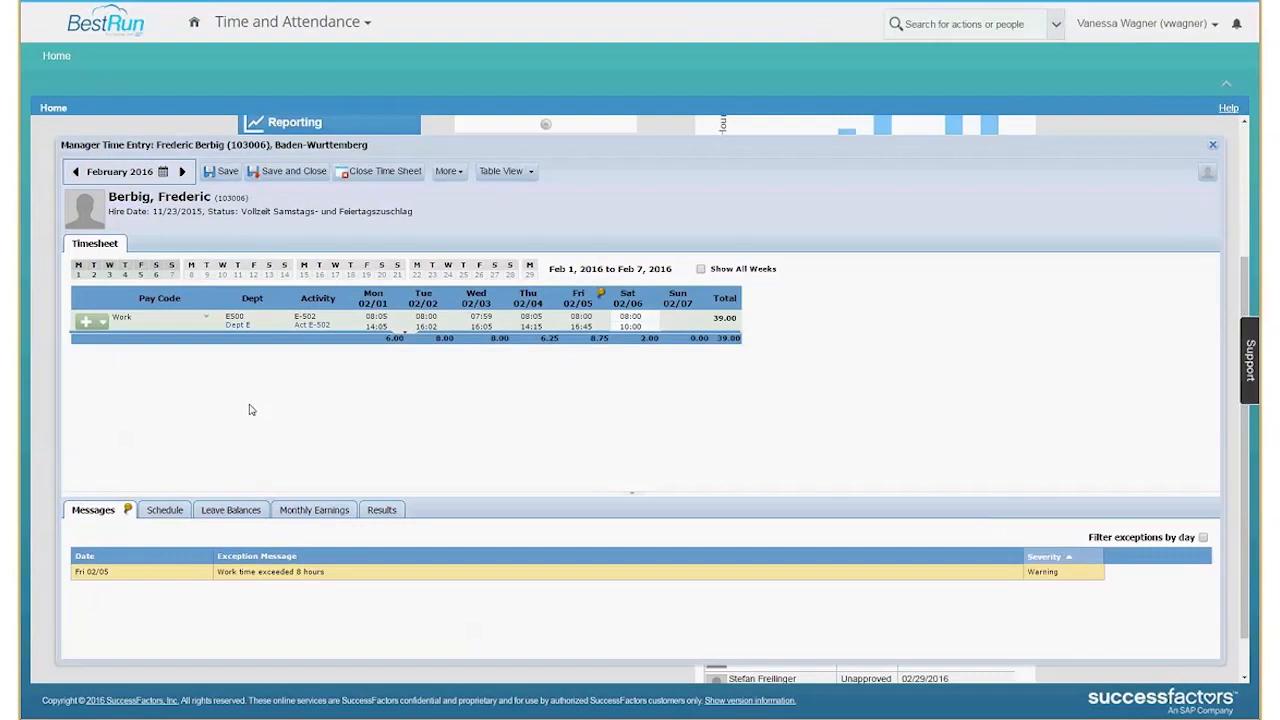
{"action": "left_click", "coordinate": [300, 510]}
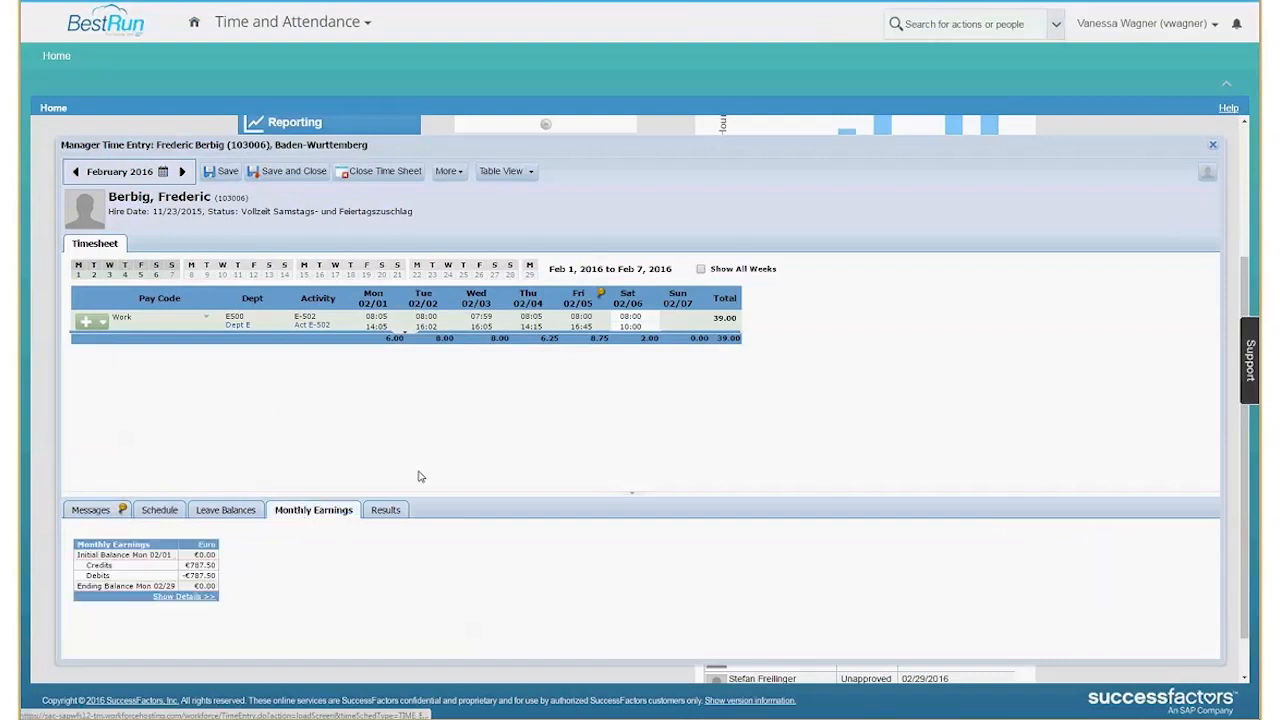